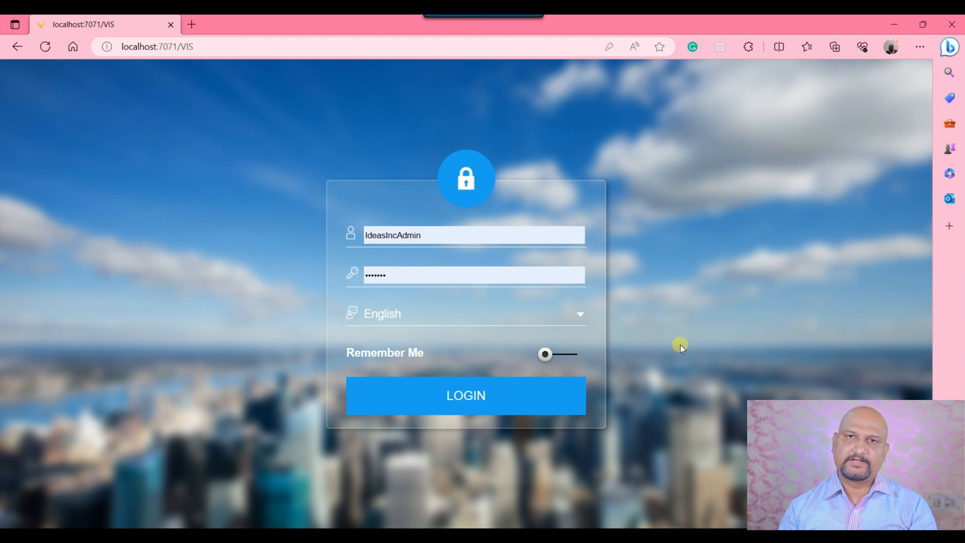
Log in with the prefilled credentials and open the Document Type window by searching the menu for "document t"
click(461, 396)
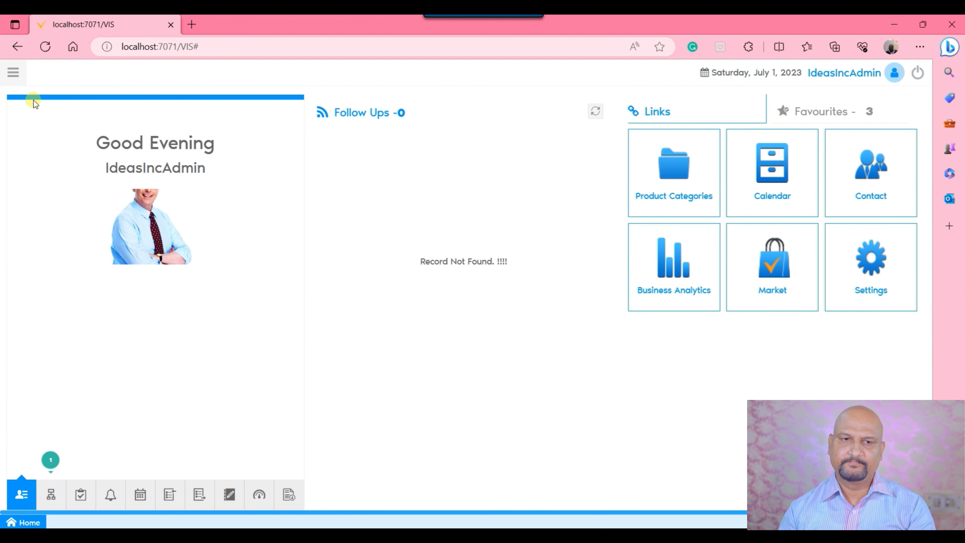
click(12, 72)
click(212, 101)
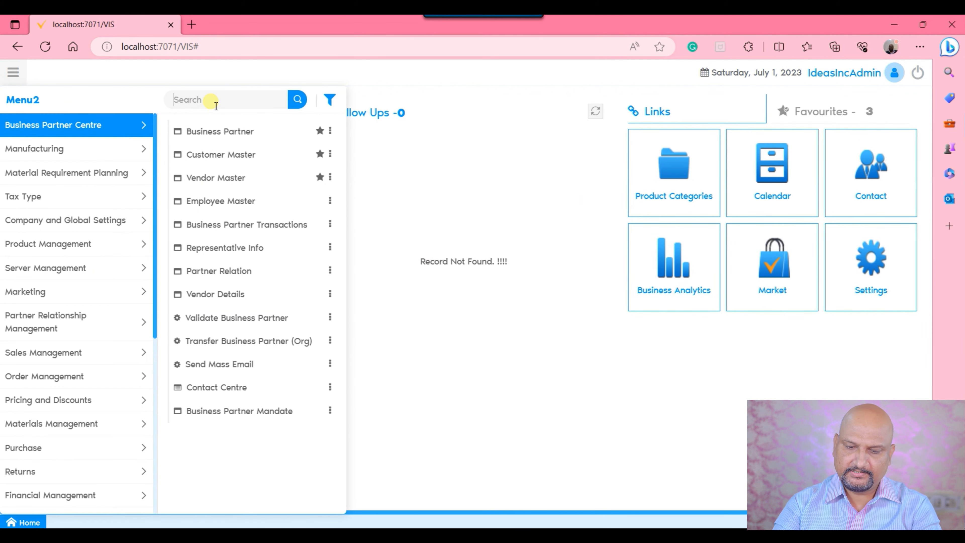
text(document t)
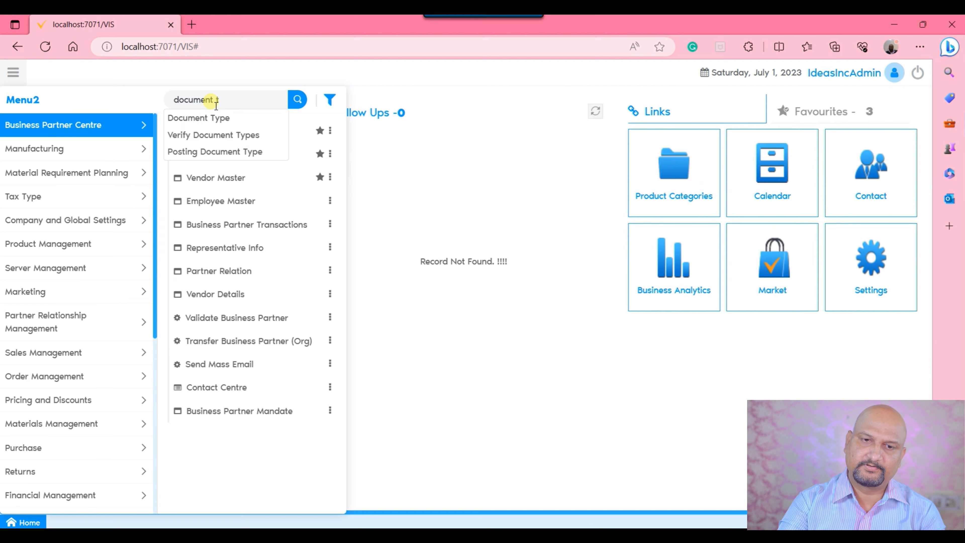
key(Return)
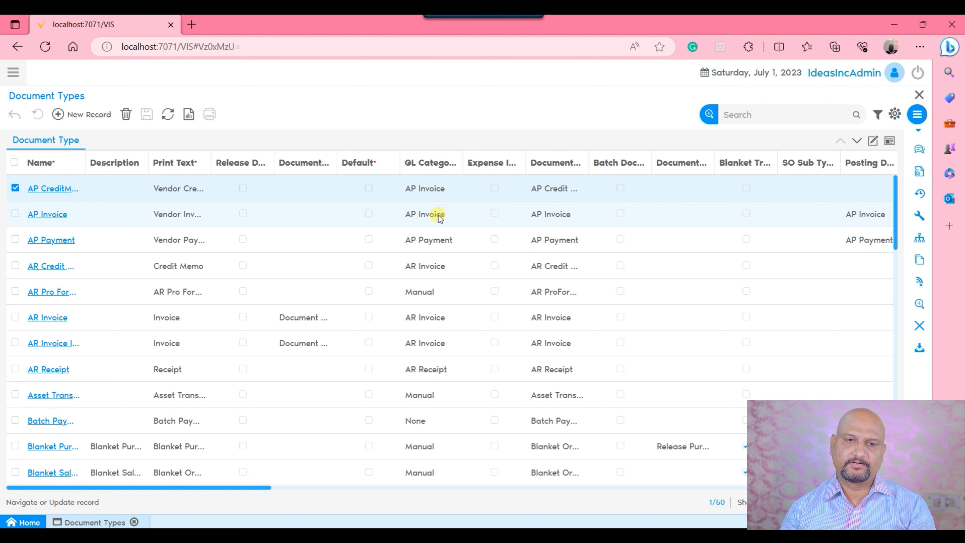
Open the AR Invoice document type record and rename it AR Invoice Trade
click(140, 318)
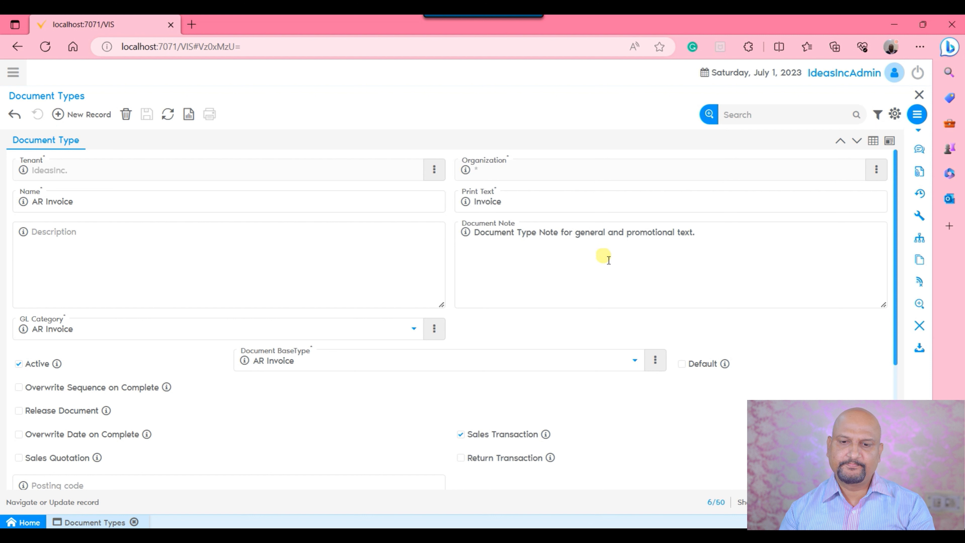
click(167, 201)
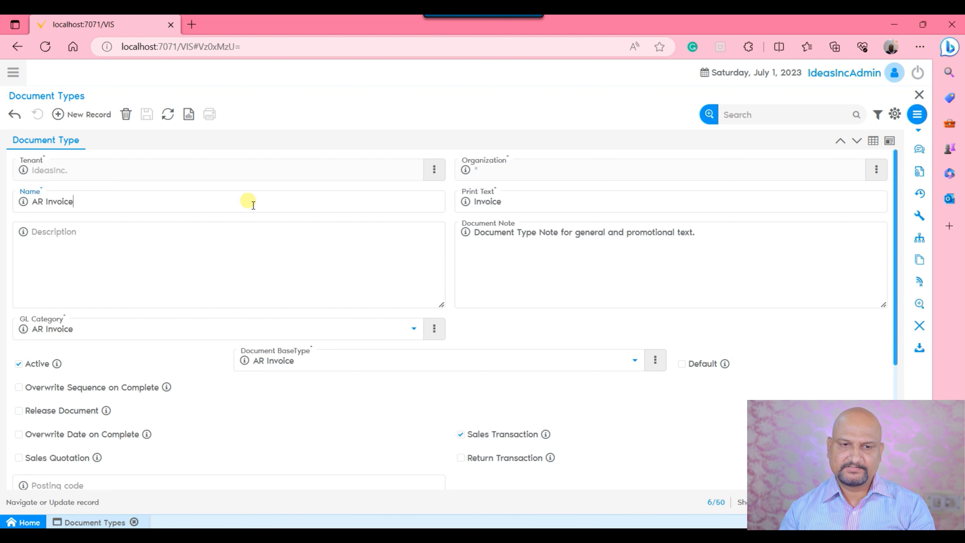
text(Trade)
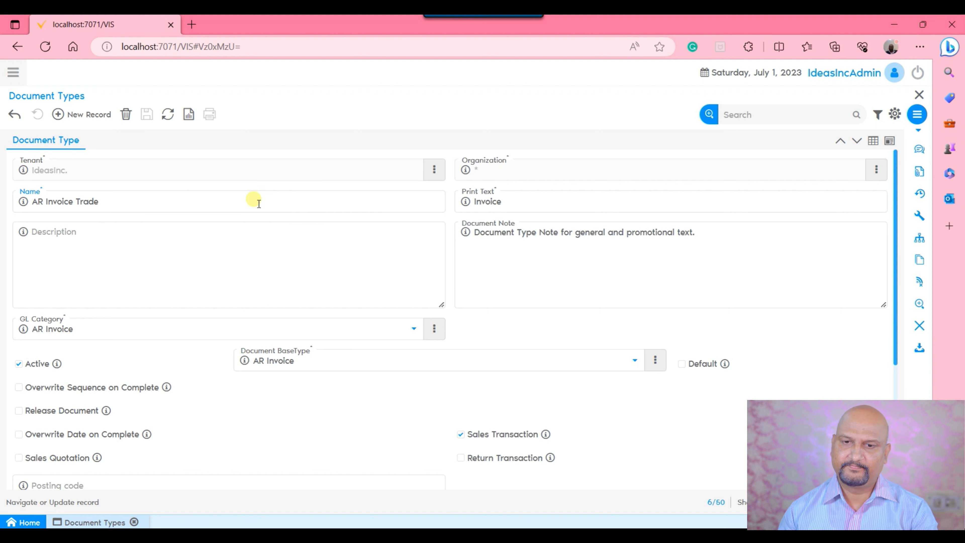
click(300, 264)
click(616, 272)
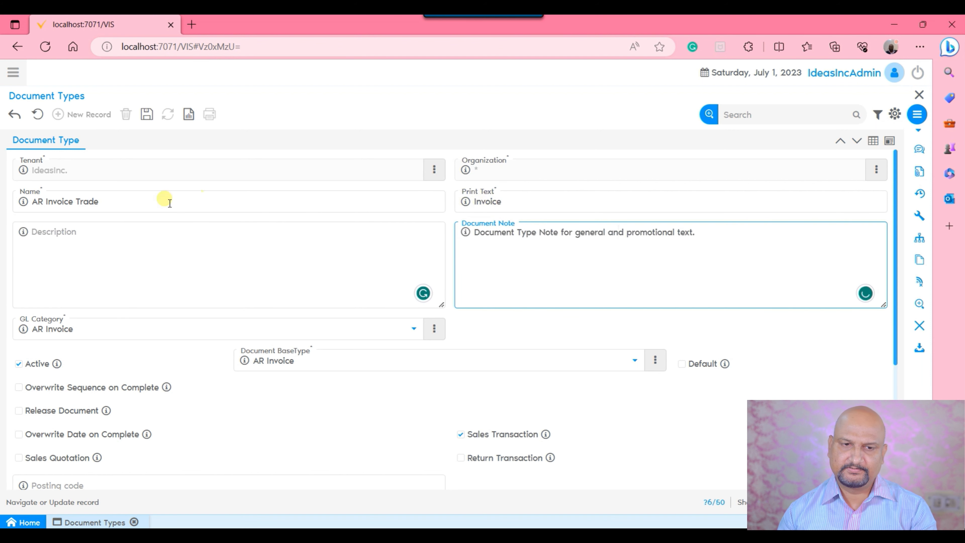
Copy the document type's name into its Print Text so that it reads AR Invoice Trade
drag(114, 202, 4, 201)
key(ctrl+c)
double_click(500, 205)
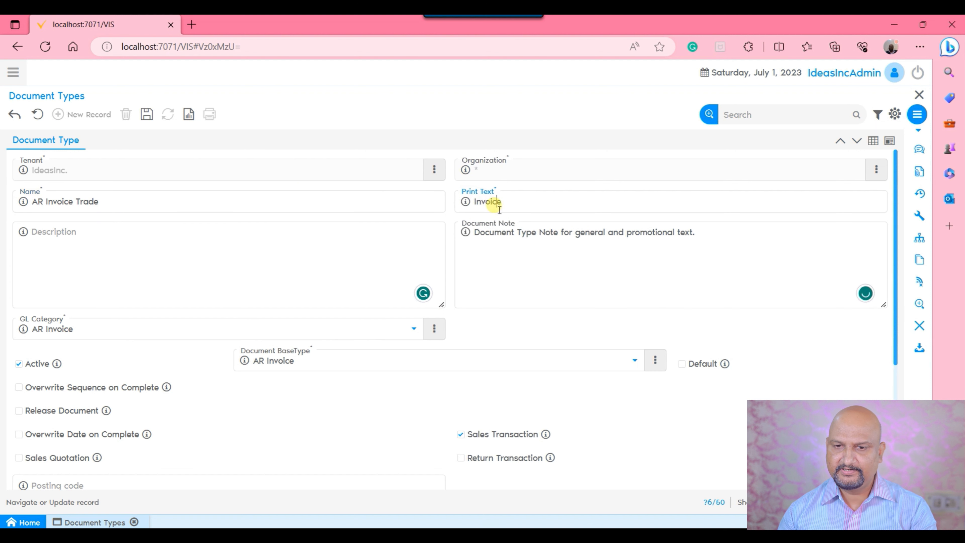
key(ctrl+v)
click(554, 276)
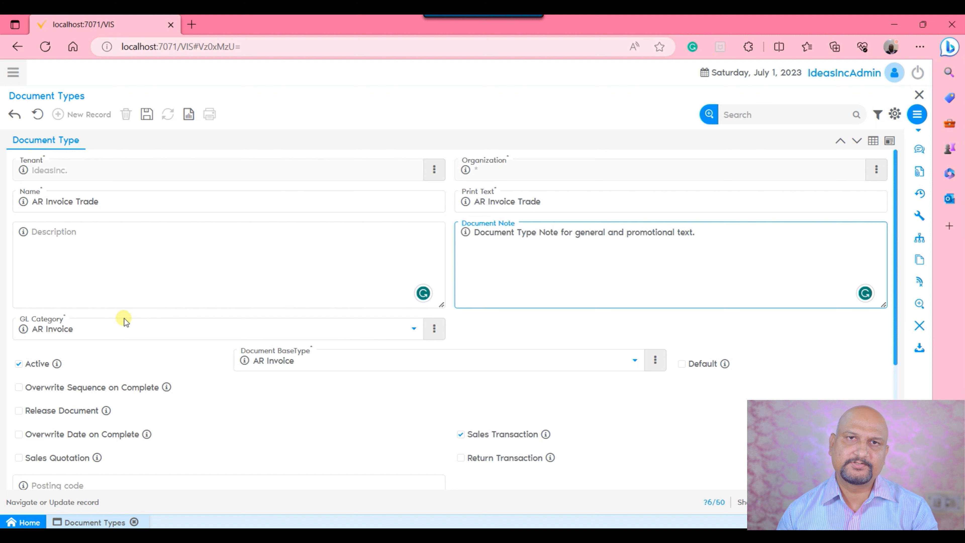
Review the available GL Category and Document BaseType choices, keeping AR Invoice for both
click(111, 330)
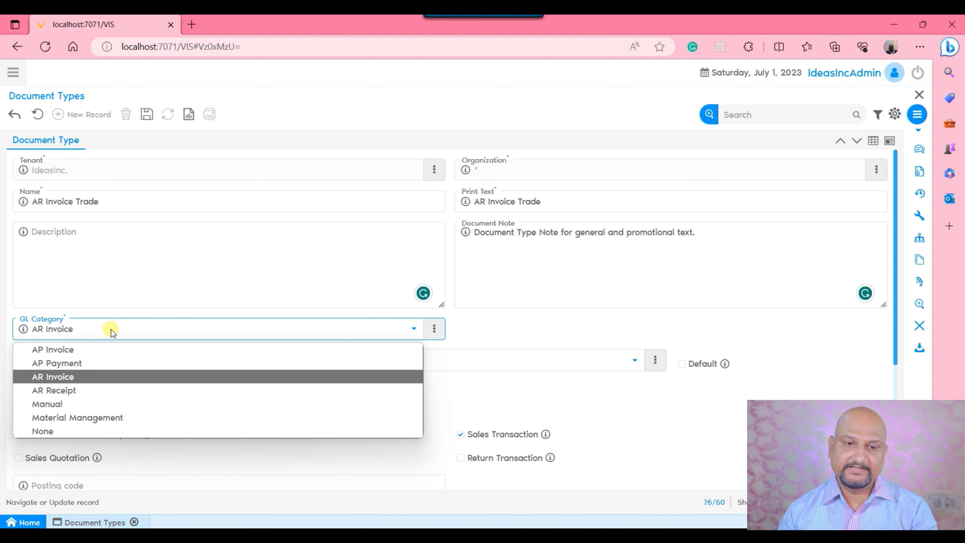
click(112, 331)
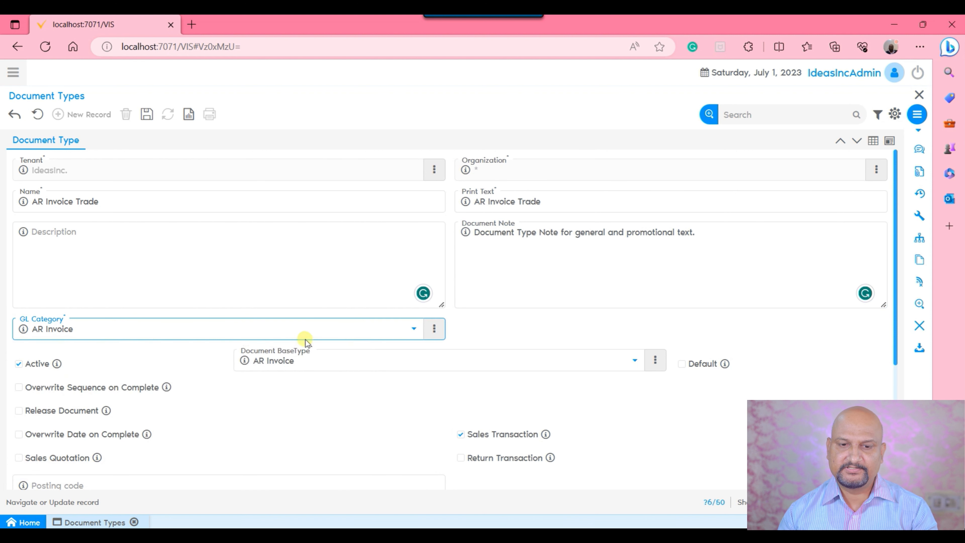
click(322, 360)
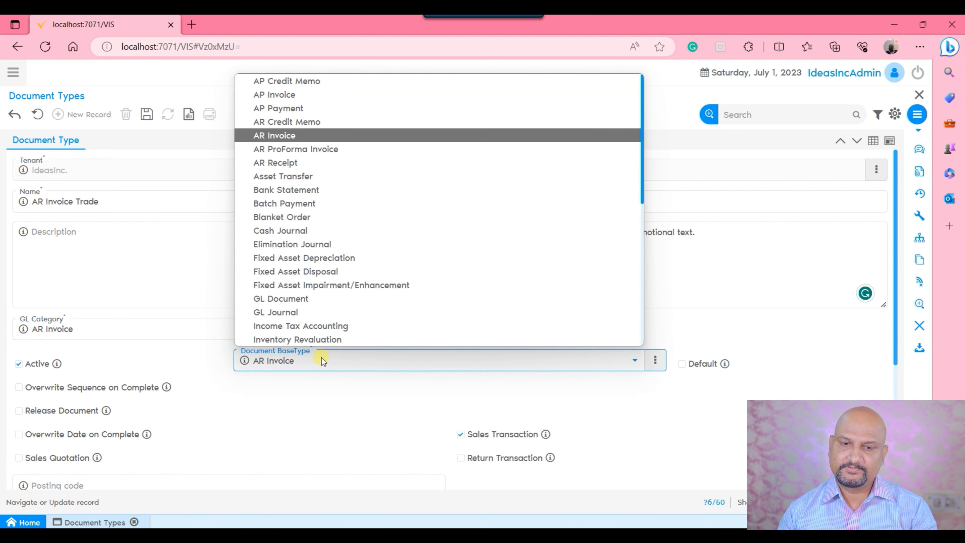
click(322, 360)
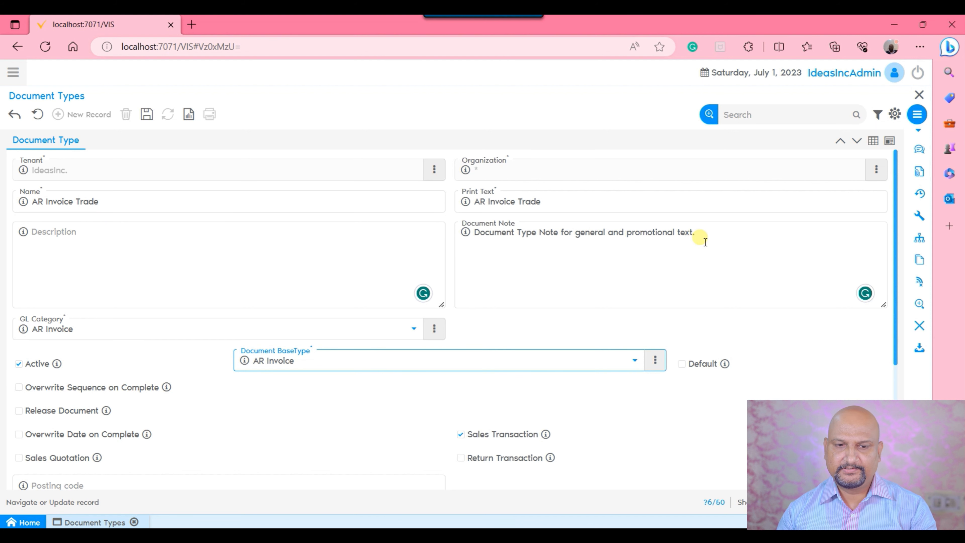
Turn the Document is Number Controlled option off and back on to check its effect on the document type's fields
scroll(702, 237, down, 1)
scroll(704, 237, down, 2)
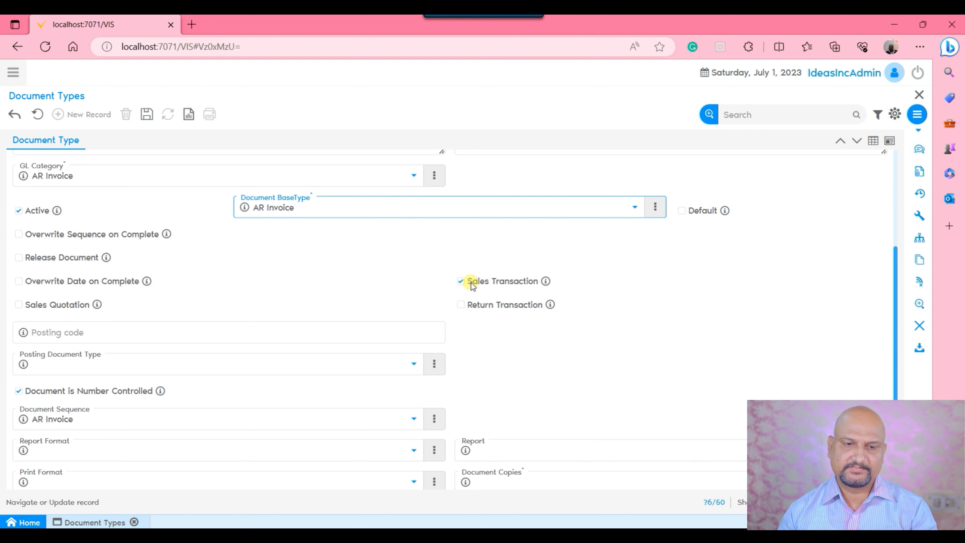
scroll(679, 323, down, 1)
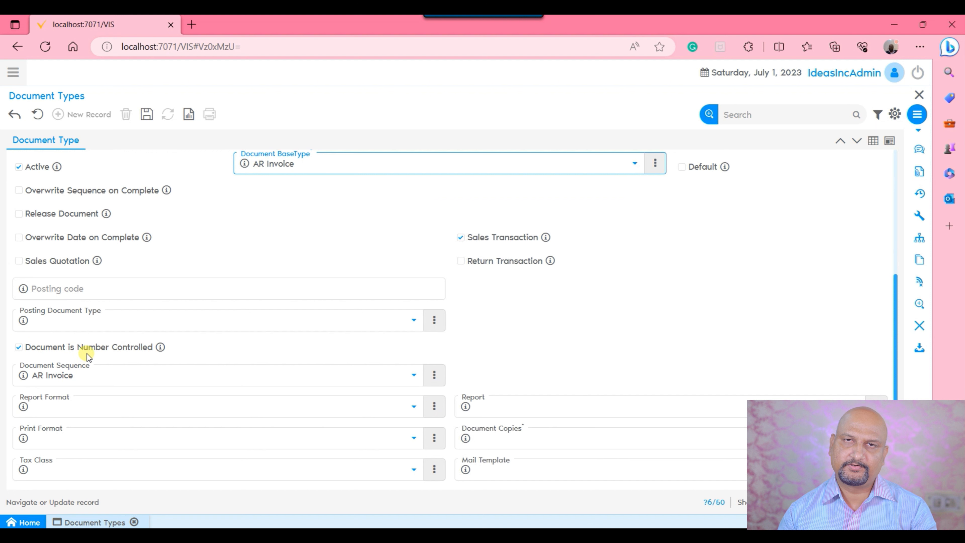
click(18, 347)
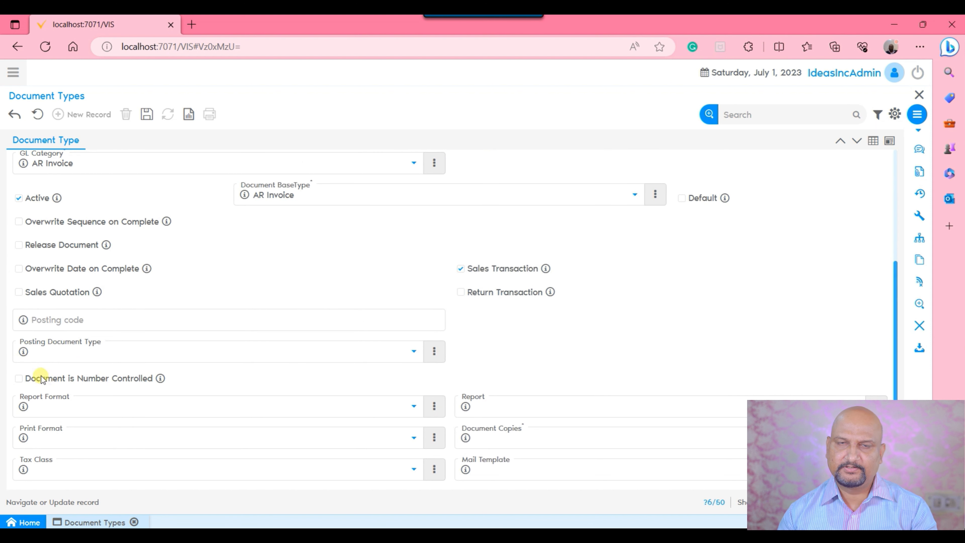
click(19, 379)
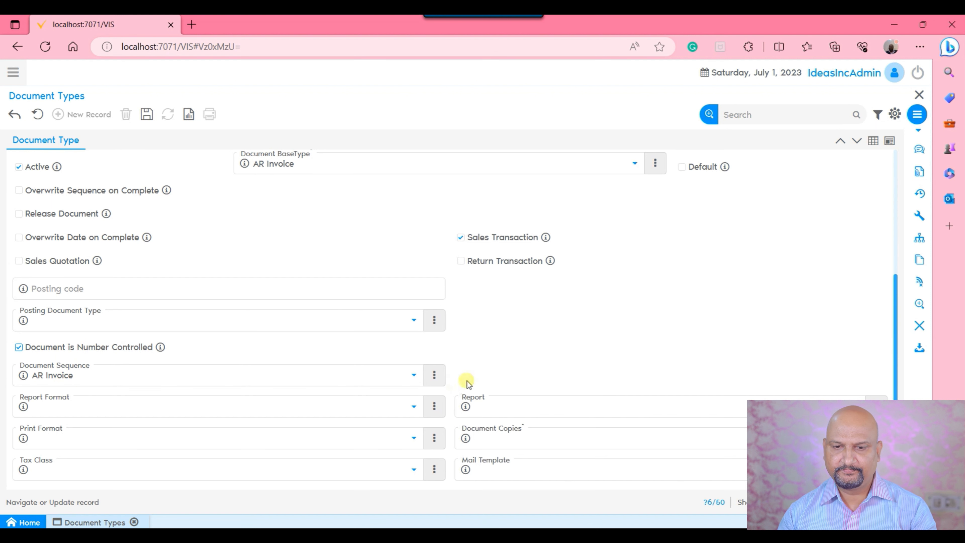
Open the AR Invoice record linked as the Document Sequence and rename that sequence AR Invoice Trade
click(433, 374)
click(461, 298)
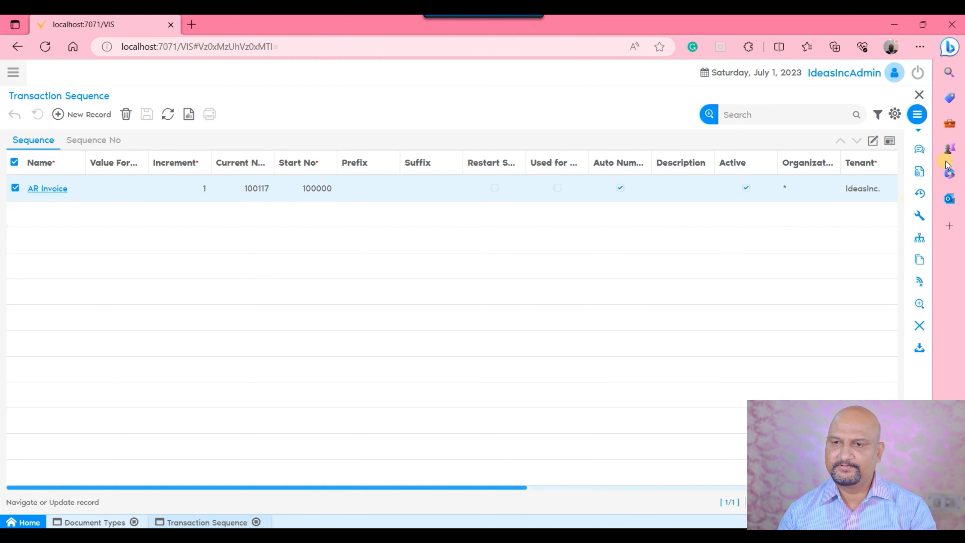
click(874, 140)
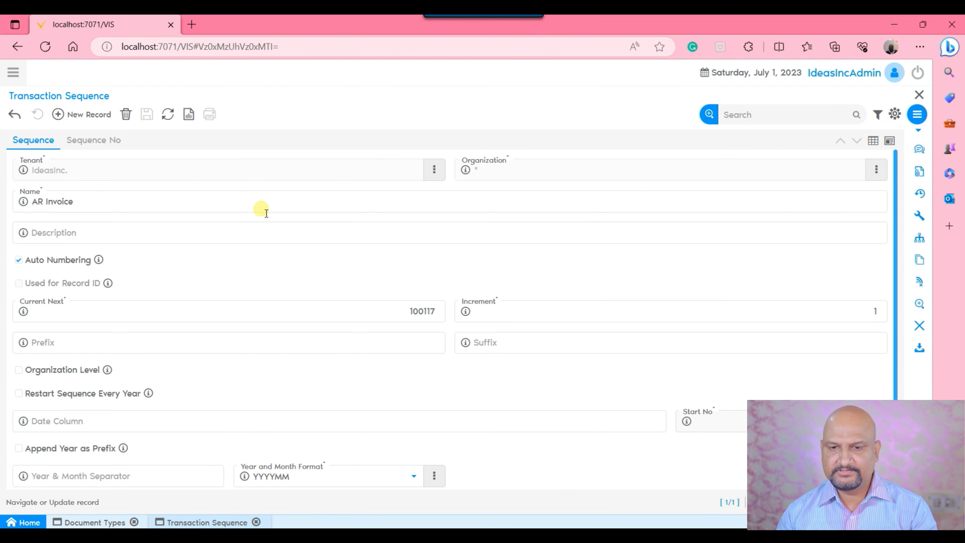
click(115, 205)
text(Trade)
click(173, 234)
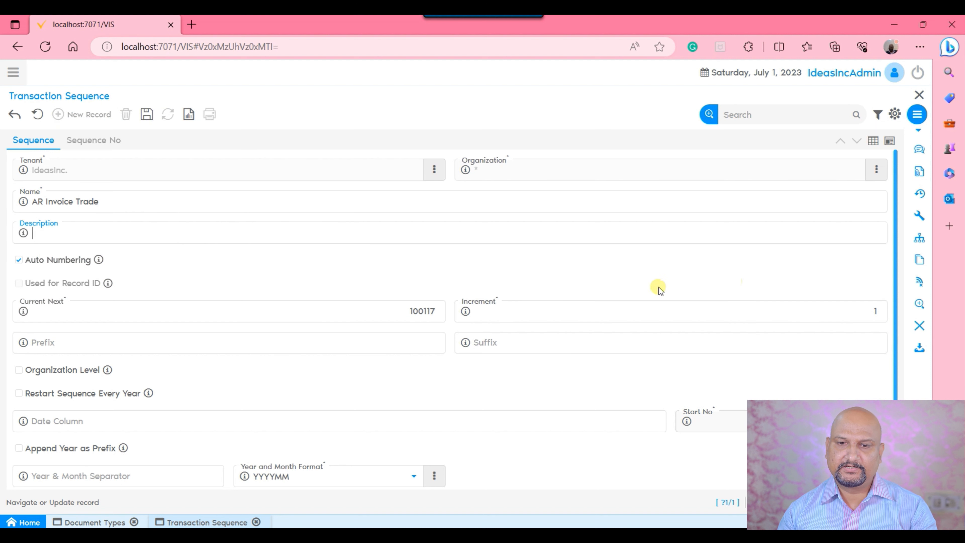
Examine the sequence's Current Next, Increment, Prefix and Suffix fields
click(372, 310)
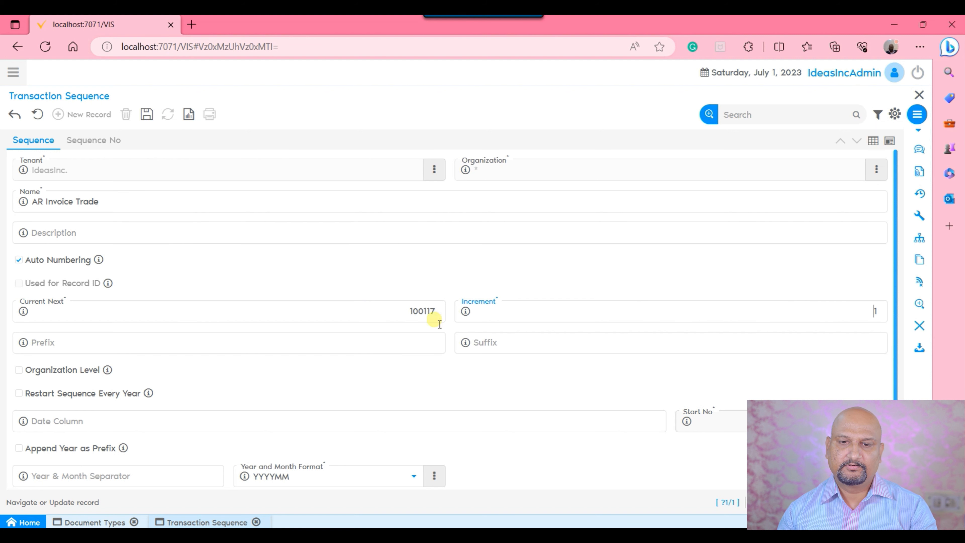
click(374, 340)
click(652, 348)
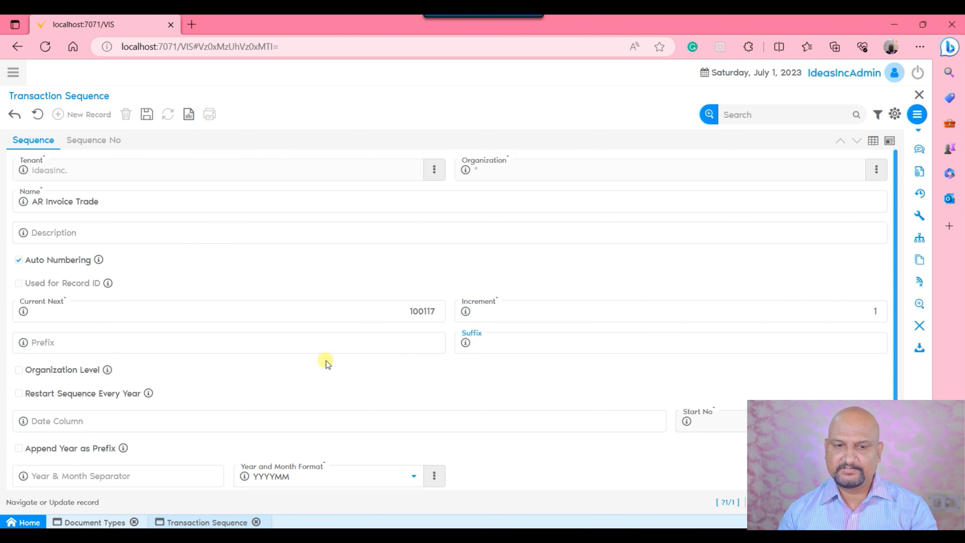
Try out the sequence's Organization Level, Restart Sequence Every Year and Restart Sequence Every Month options, leaving them all disabled
scroll(189, 328, down, 1)
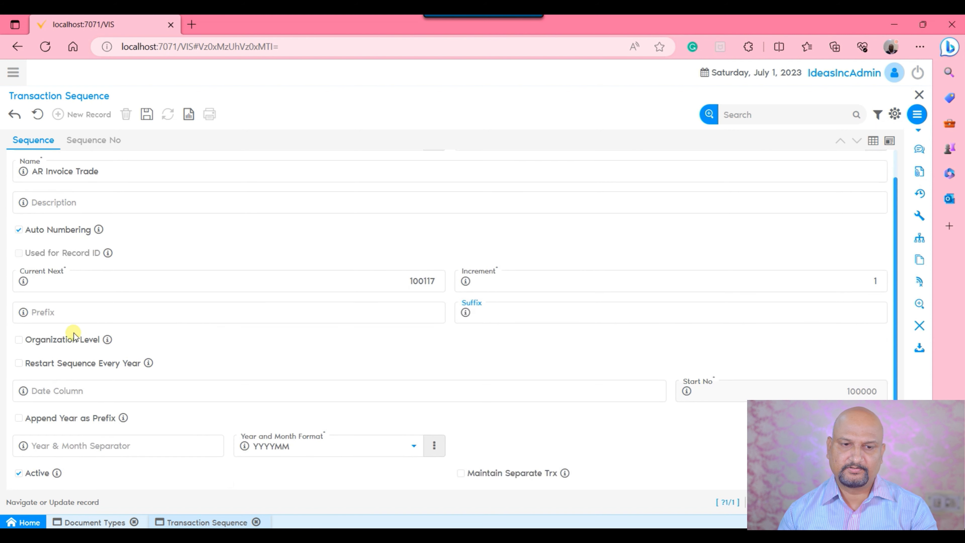
click(19, 340)
click(341, 349)
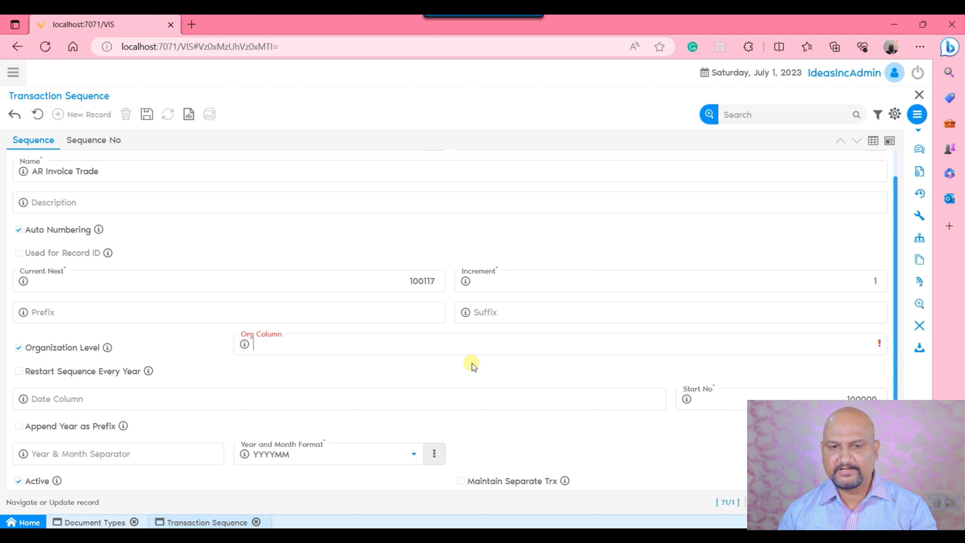
click(18, 372)
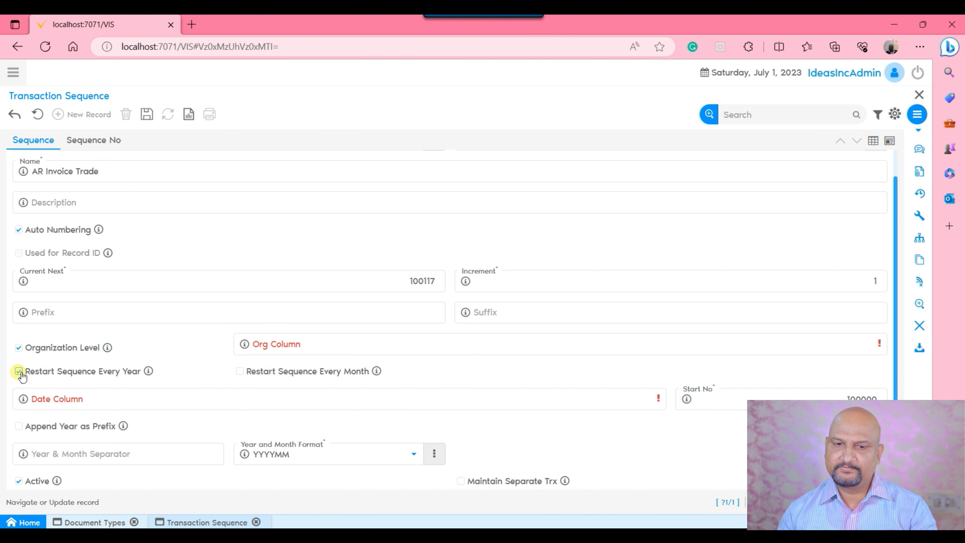
click(240, 372)
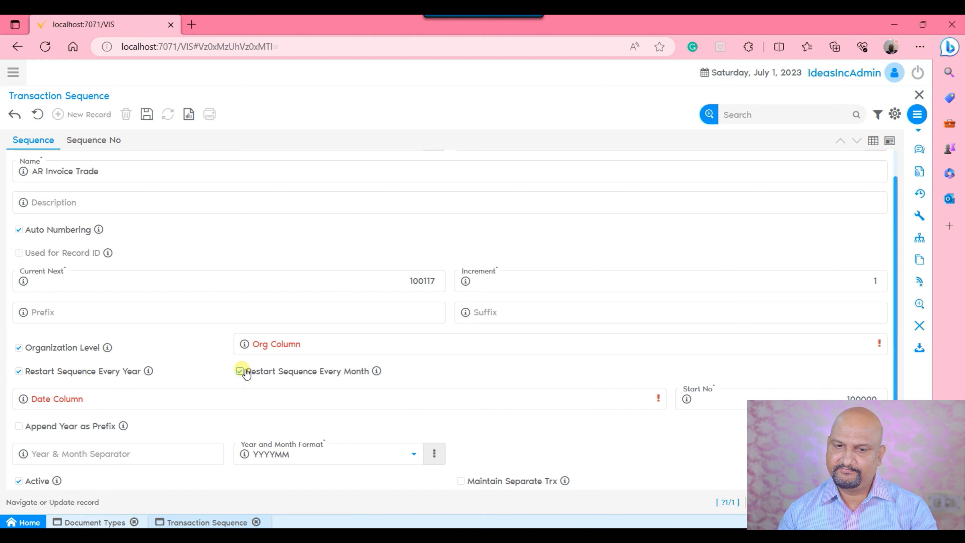
click(18, 371)
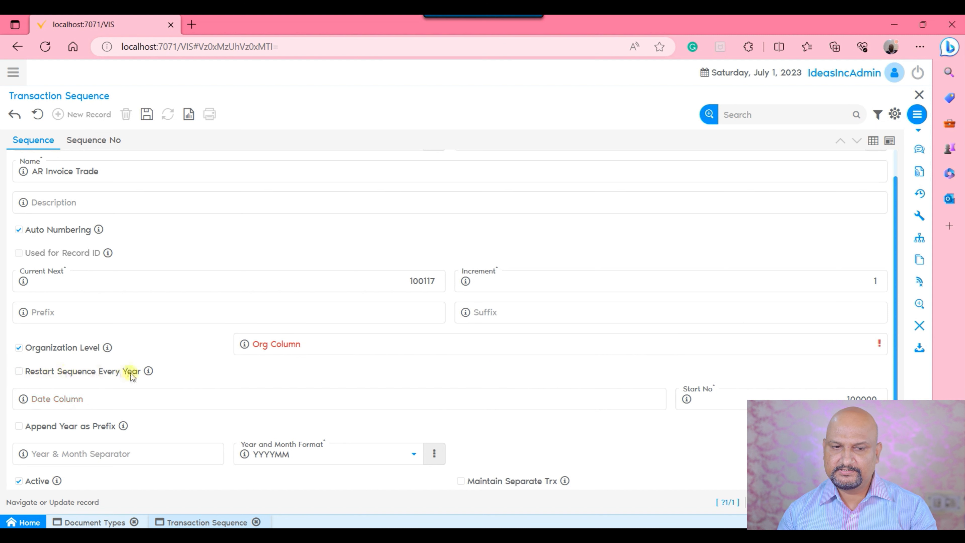
click(22, 374)
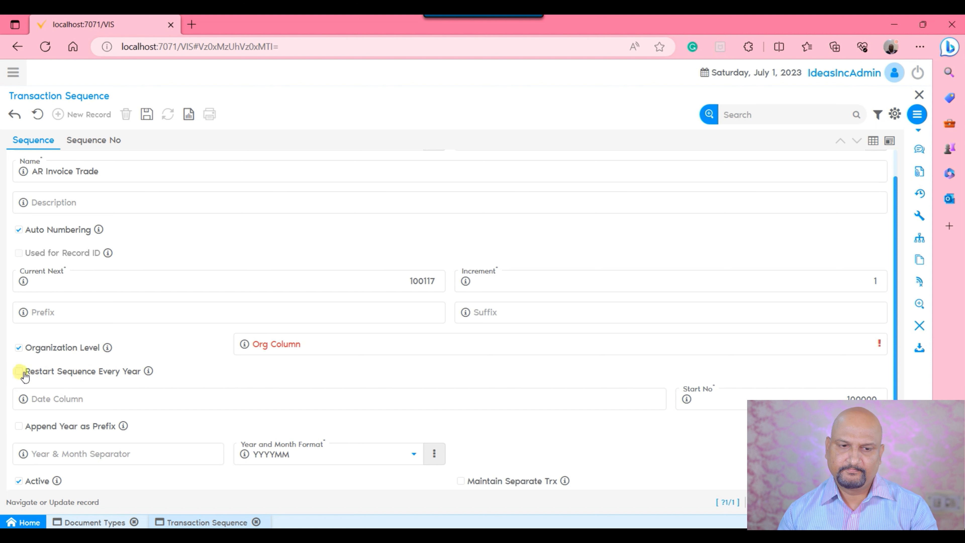
click(19, 372)
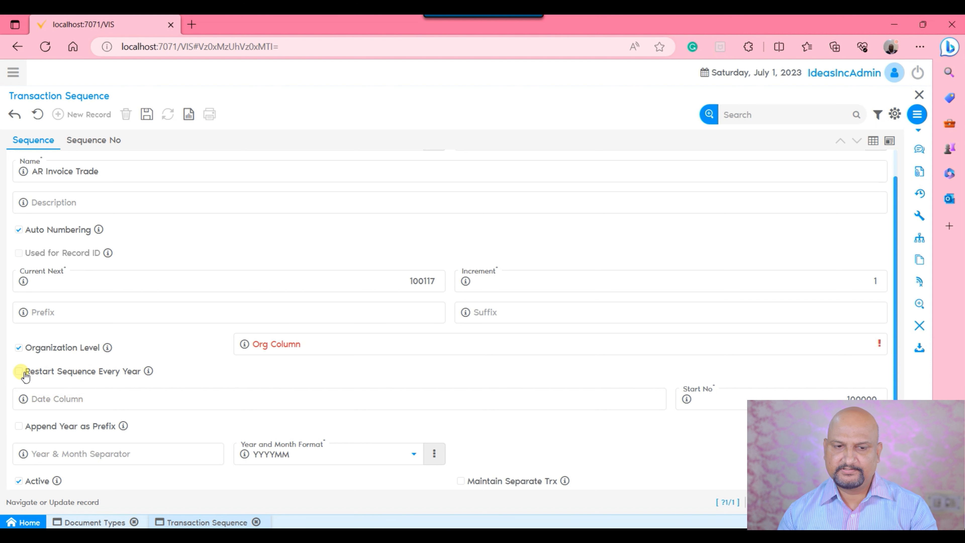
click(21, 373)
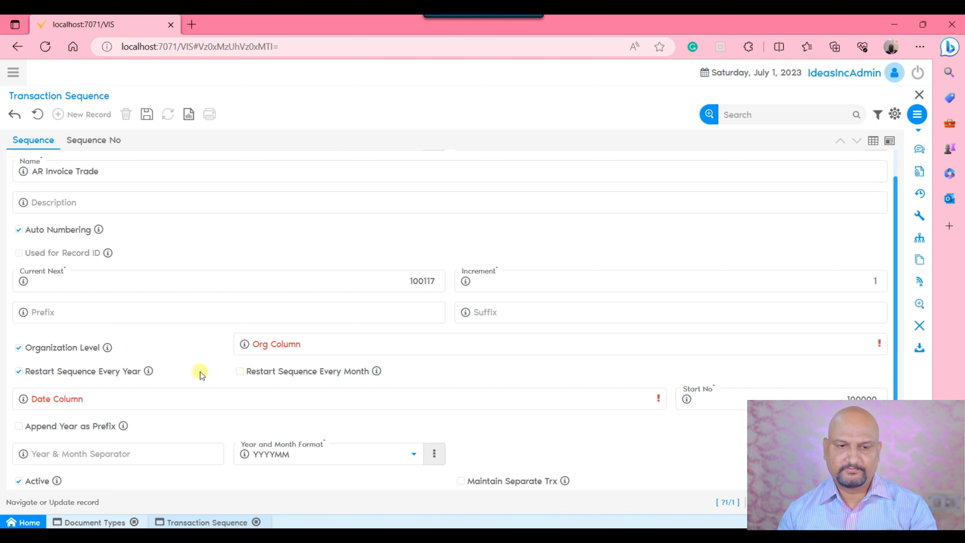
click(19, 372)
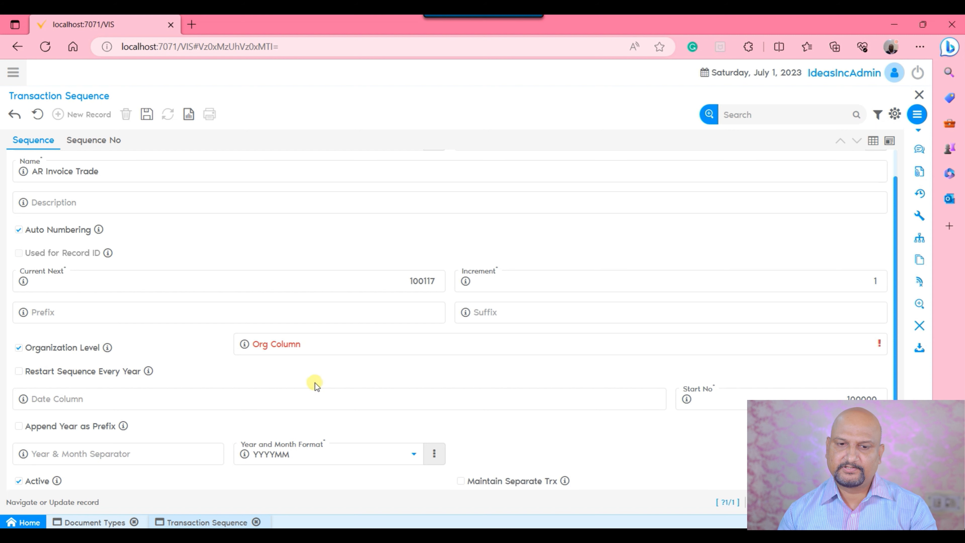
click(18, 347)
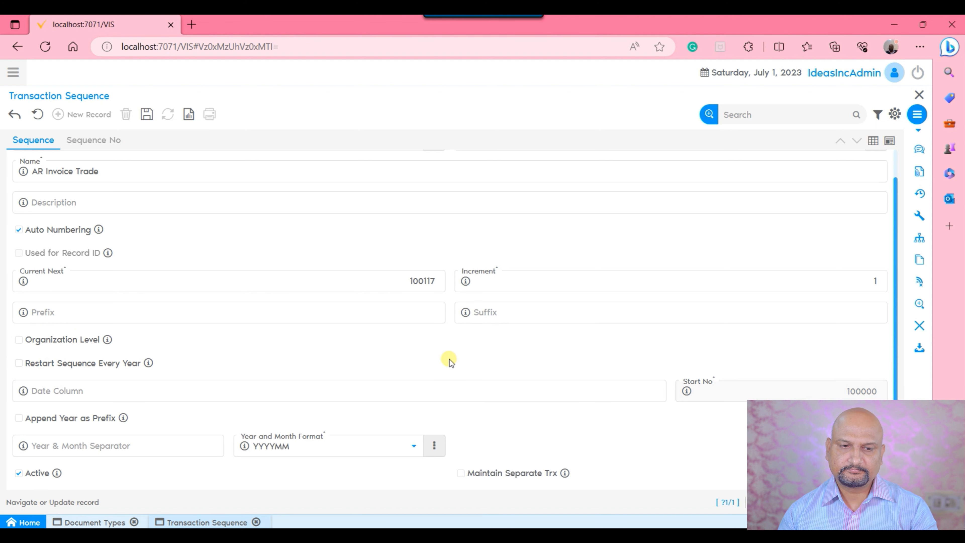
Try out the sequence's Append Year as Prefix option with its month, separator and year-month format settings, leaving the option disabled
click(18, 418)
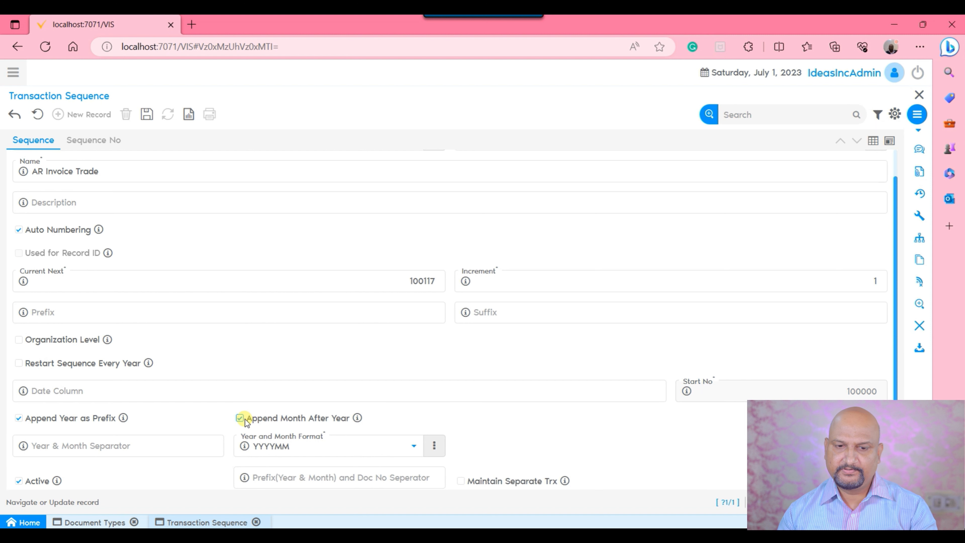
click(76, 447)
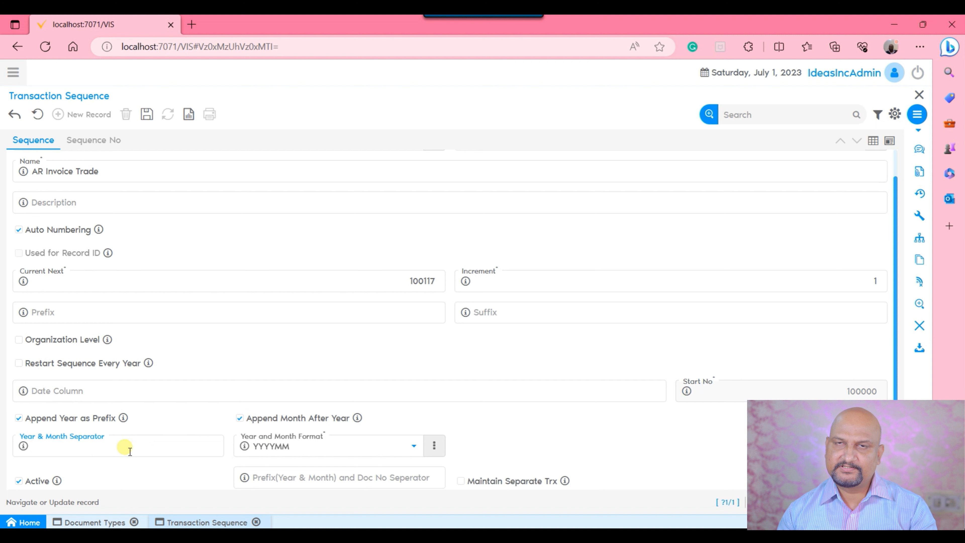
click(322, 448)
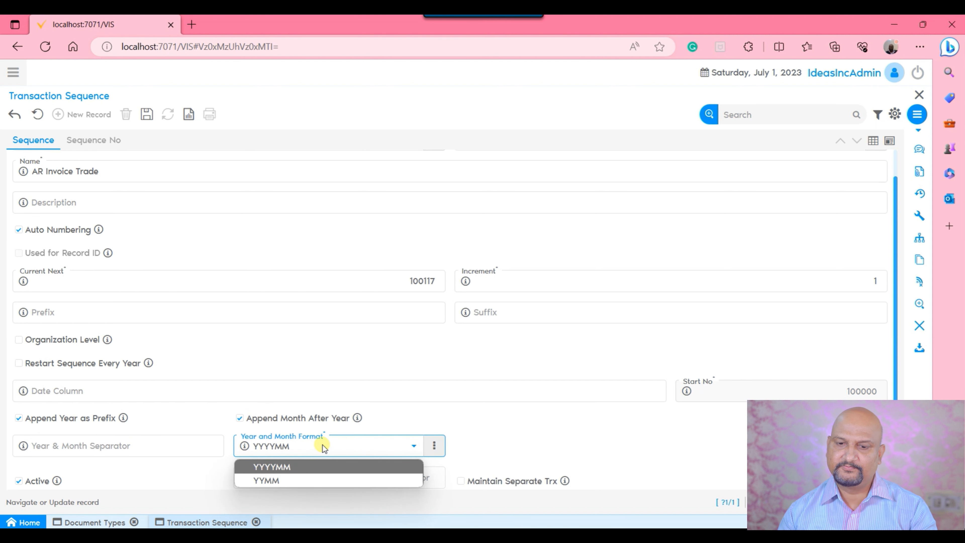
click(637, 448)
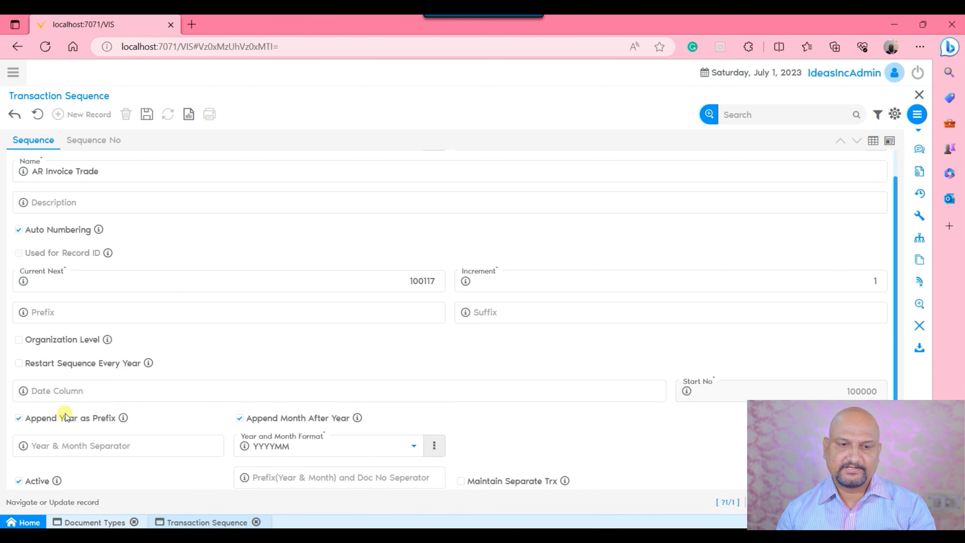
click(51, 418)
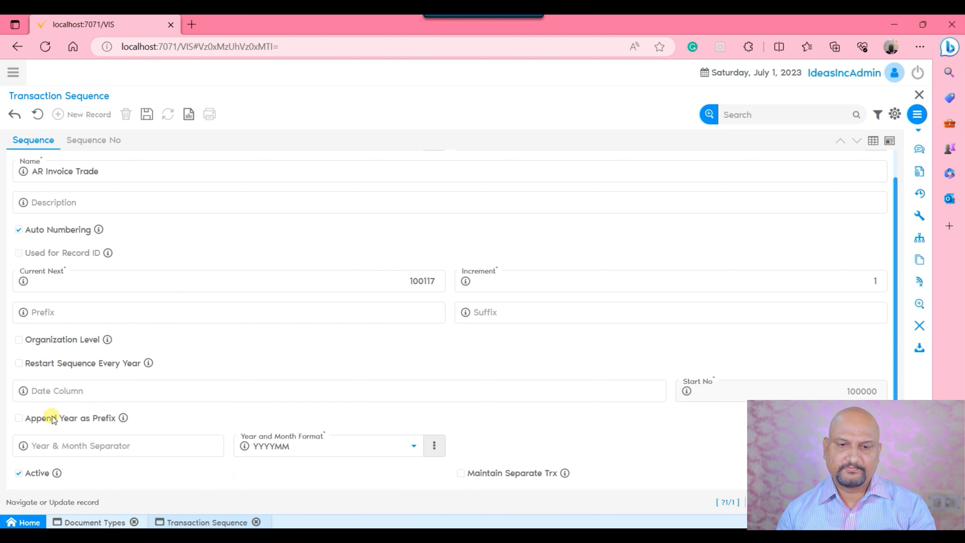
Save the renamed sequence and refresh the document type's Document Sequence to AR Invoice Trade, saving that record too
click(147, 114)
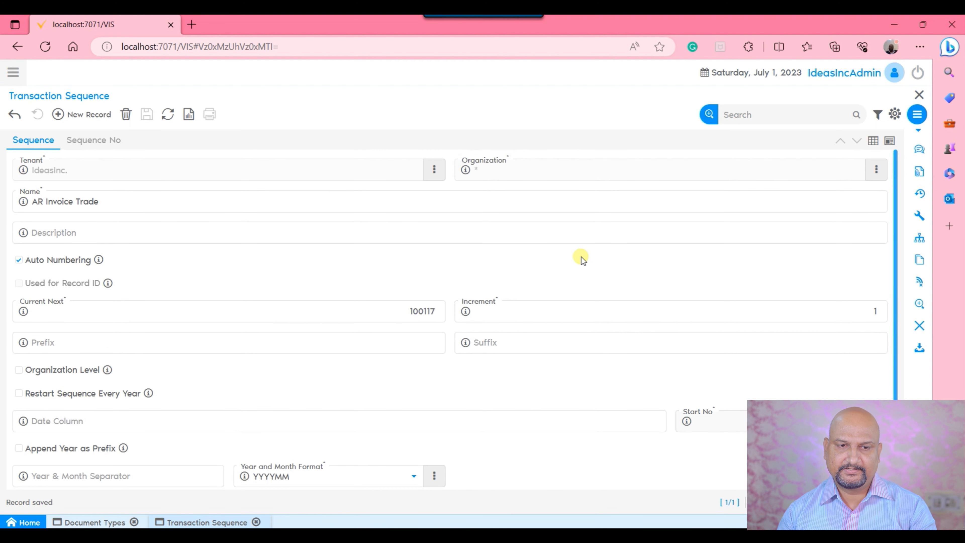
click(100, 521)
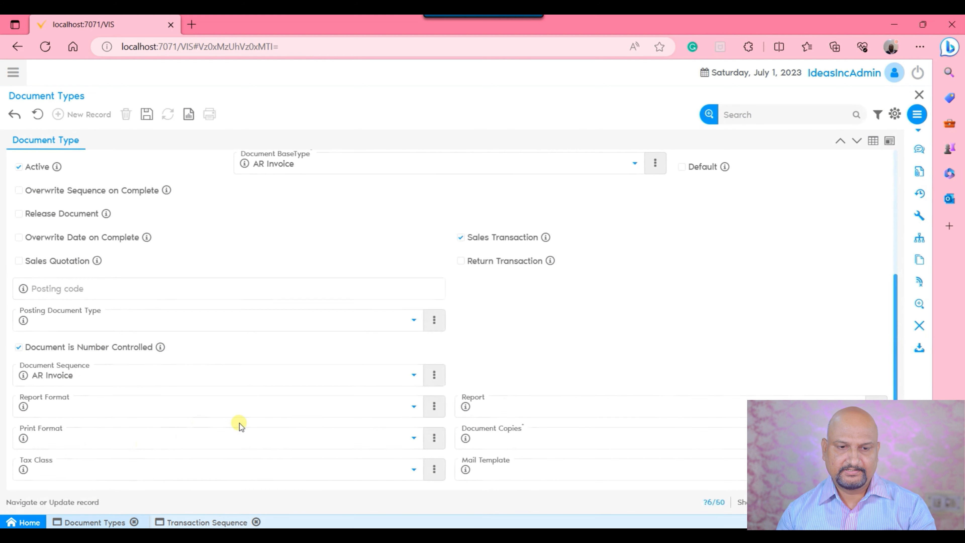
click(434, 374)
click(455, 346)
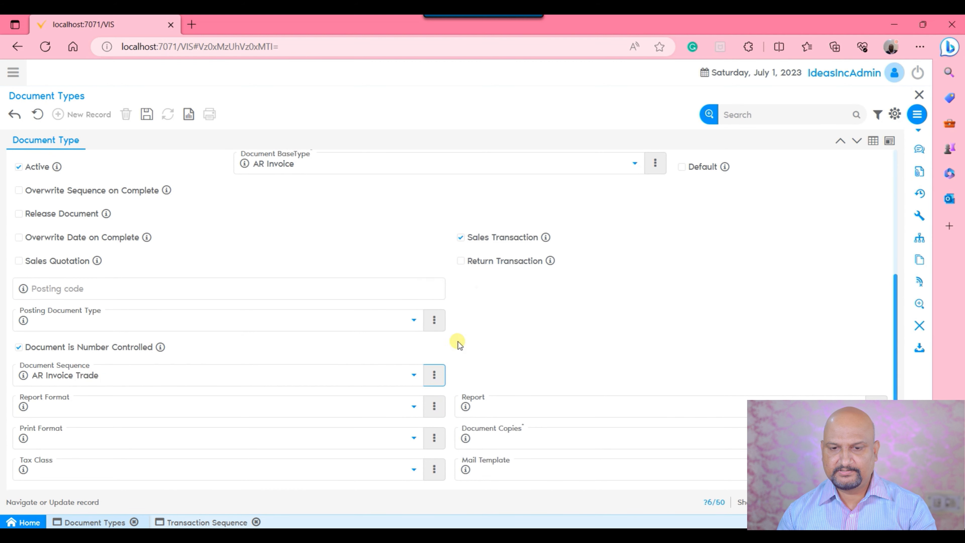
scroll(627, 348, up, 5)
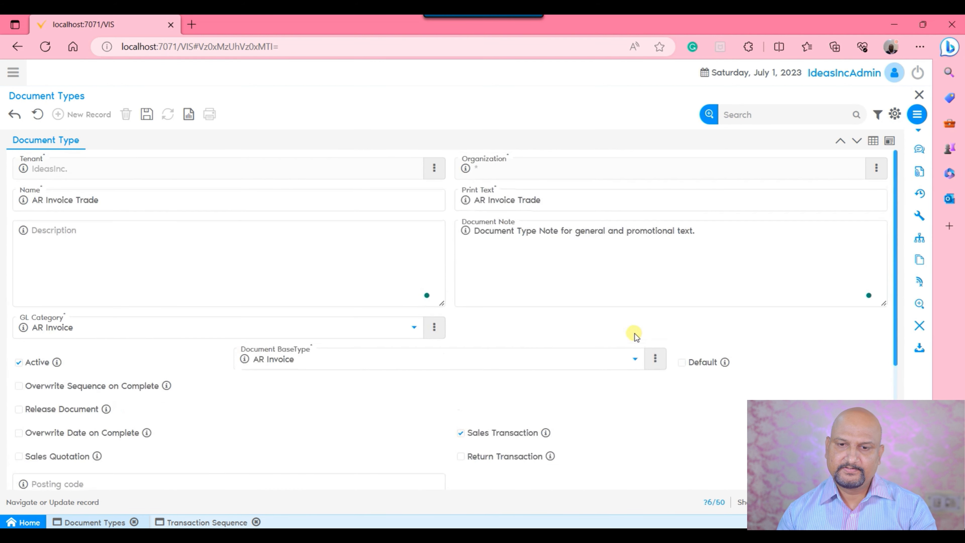
click(147, 113)
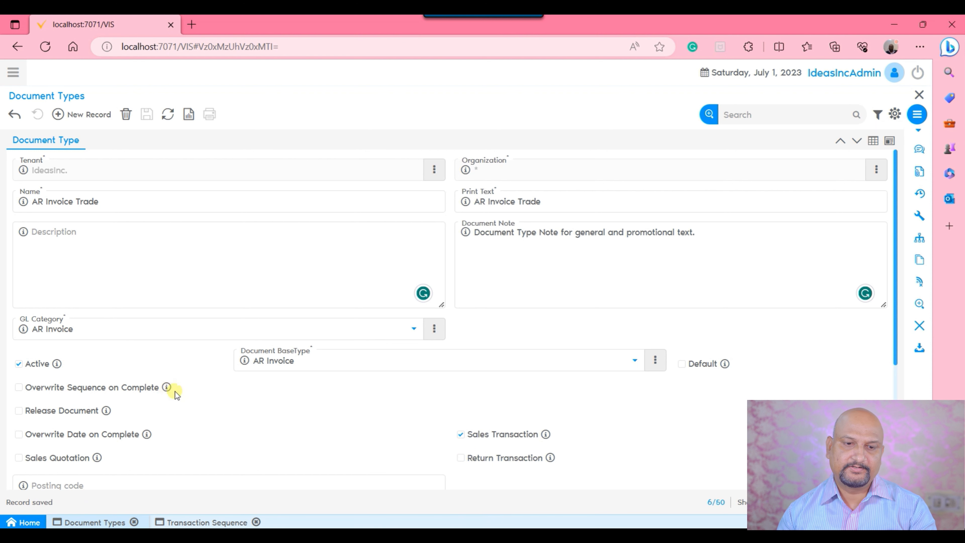
Try out the document type's Overwrite Sequence on Complete and Overwrite Date on Complete options, saving the record with both disabled
click(113, 387)
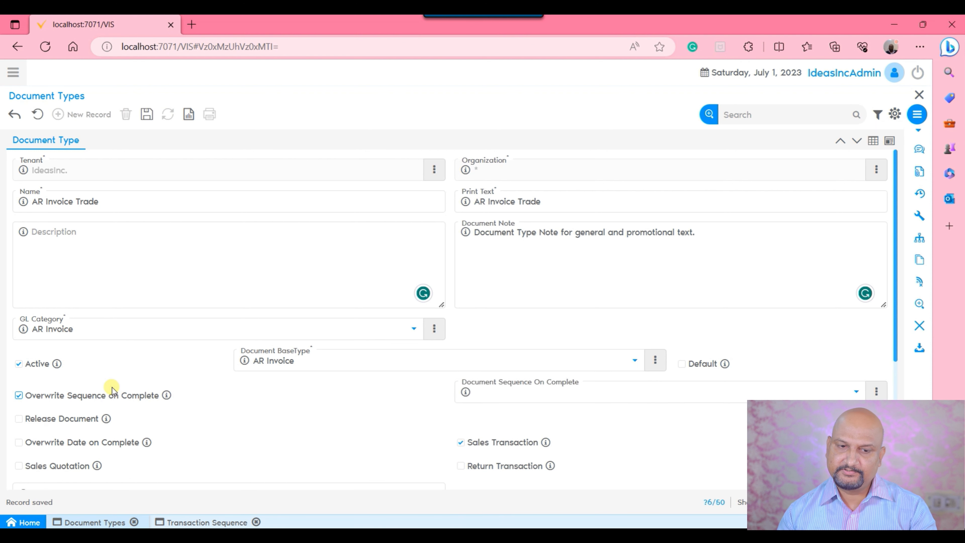
click(695, 388)
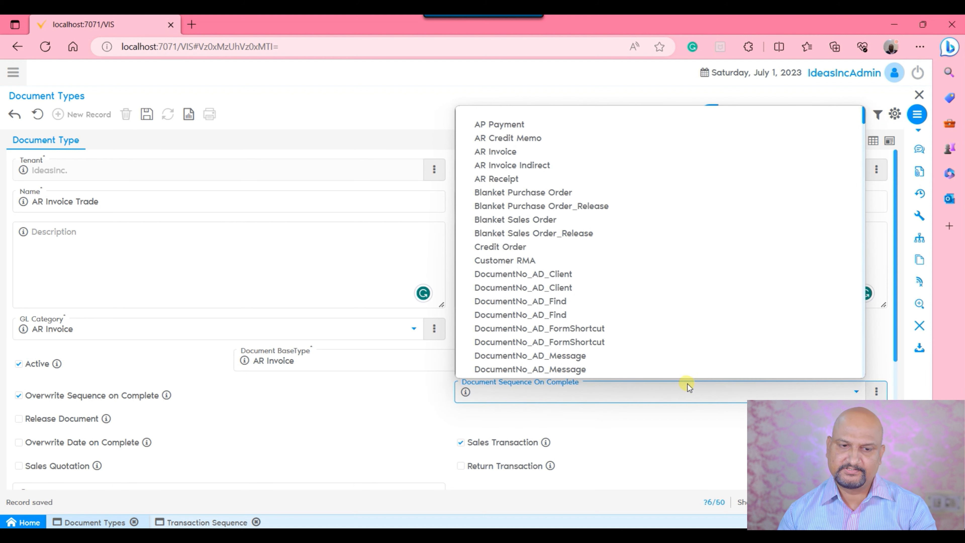
click(687, 384)
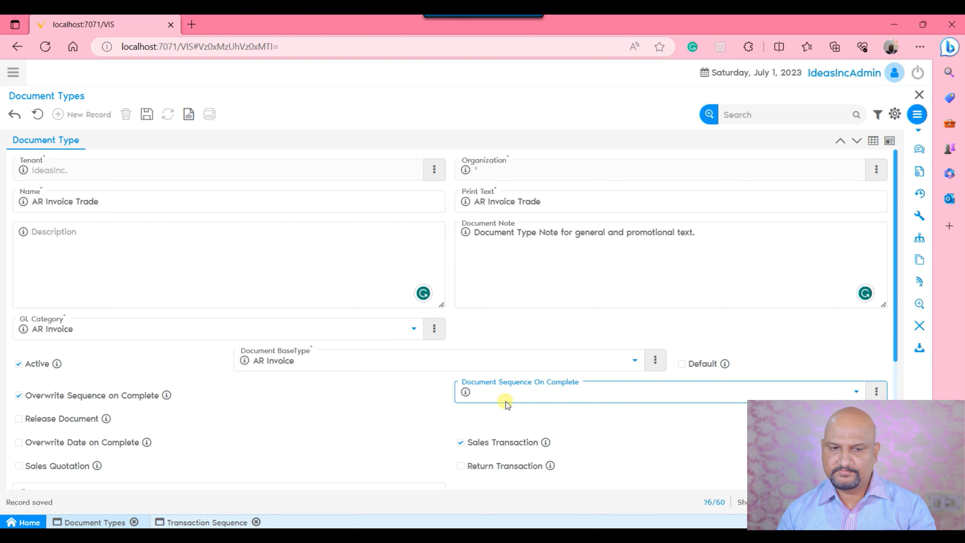
click(125, 396)
click(32, 435)
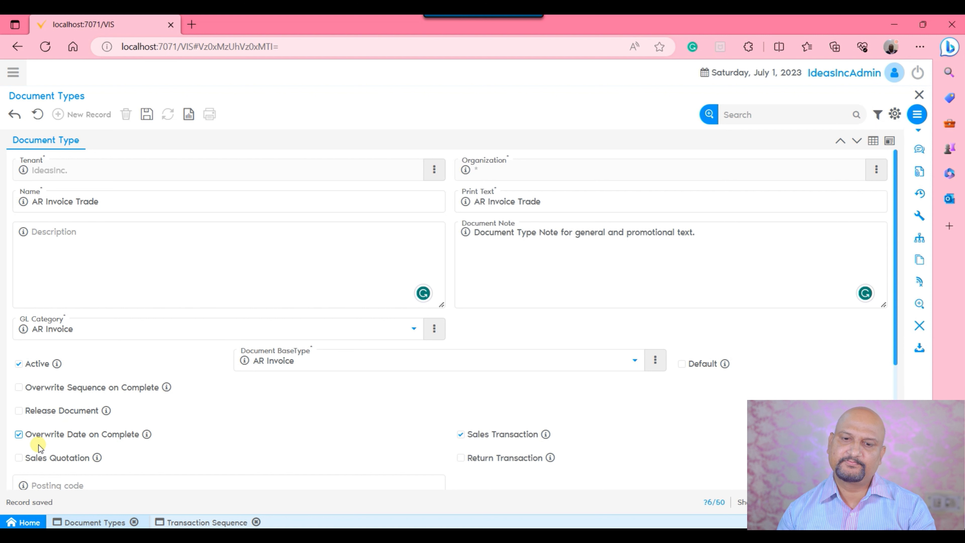
click(29, 435)
click(147, 121)
Set the document type's Posting Document Type to AR Invoice and save the record
click(716, 256)
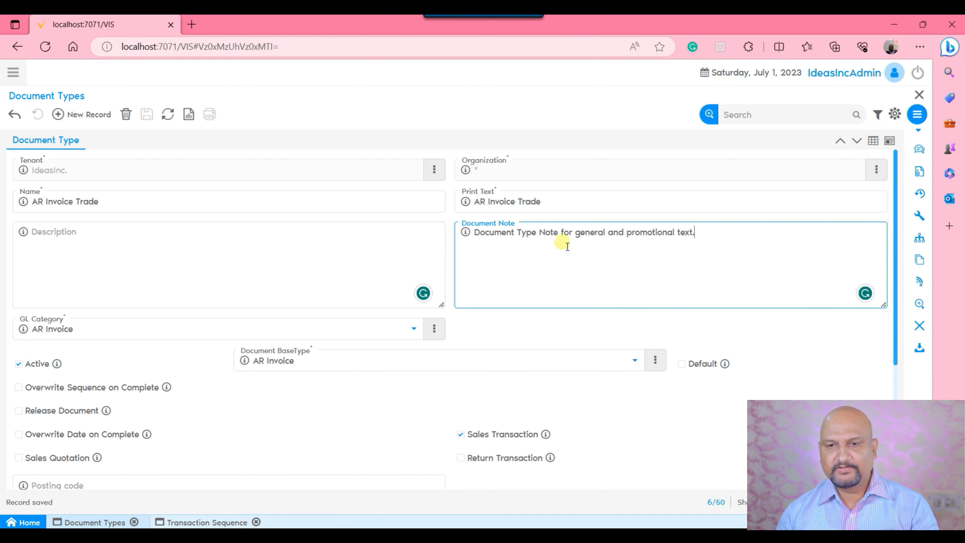
scroll(702, 247, down, 4)
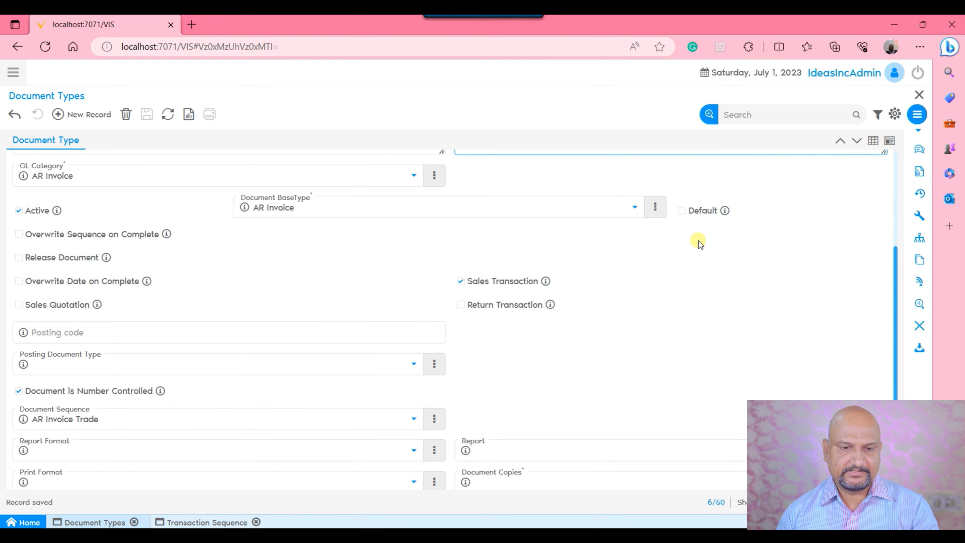
scroll(700, 243, down, 1)
click(88, 324)
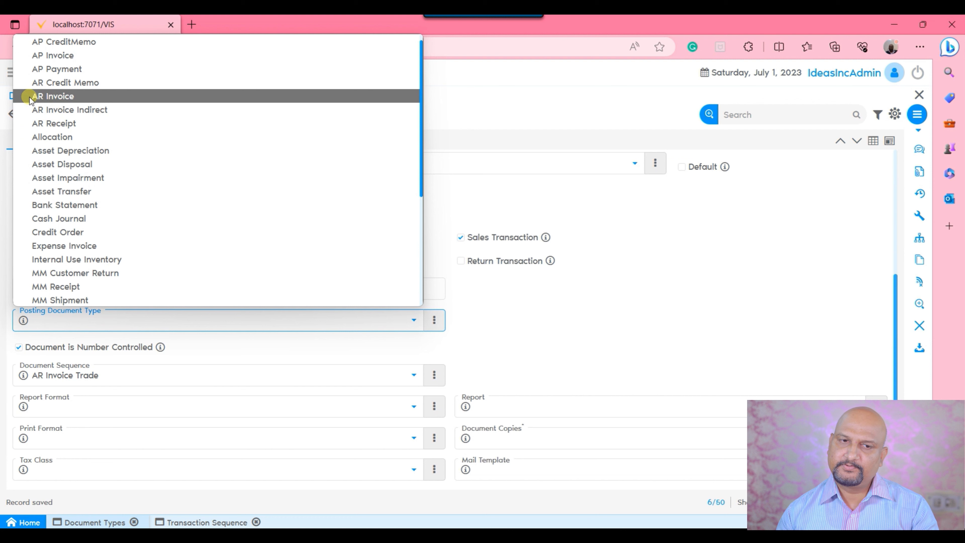
click(32, 102)
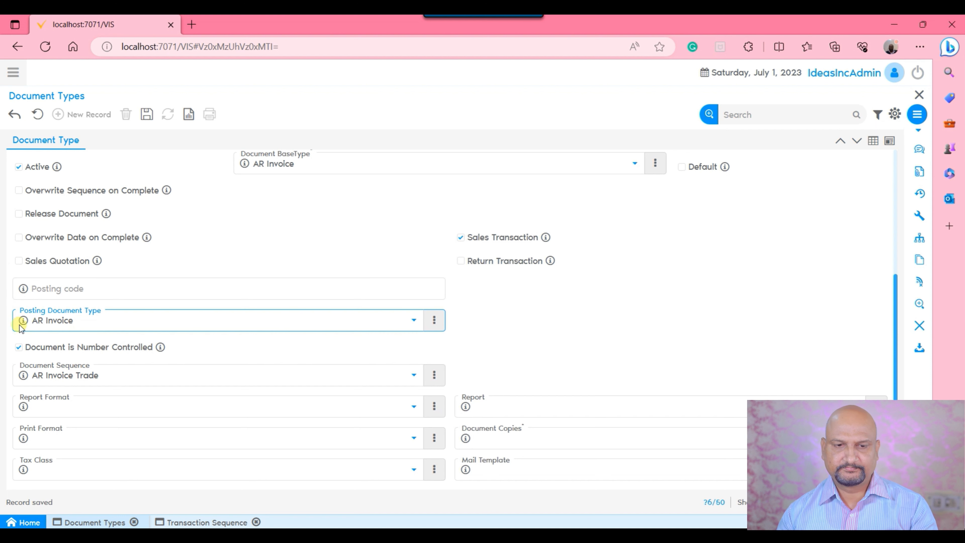
click(148, 114)
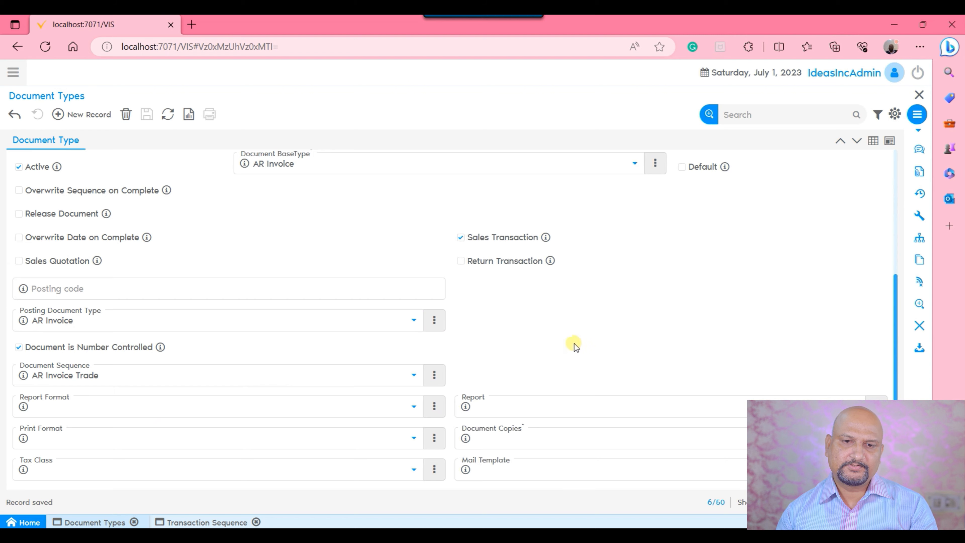
Enable Organization Level on the AR Invoice Trade sequence and enter AD_Org_ID as its Org Column
scroll(562, 337, up, 5)
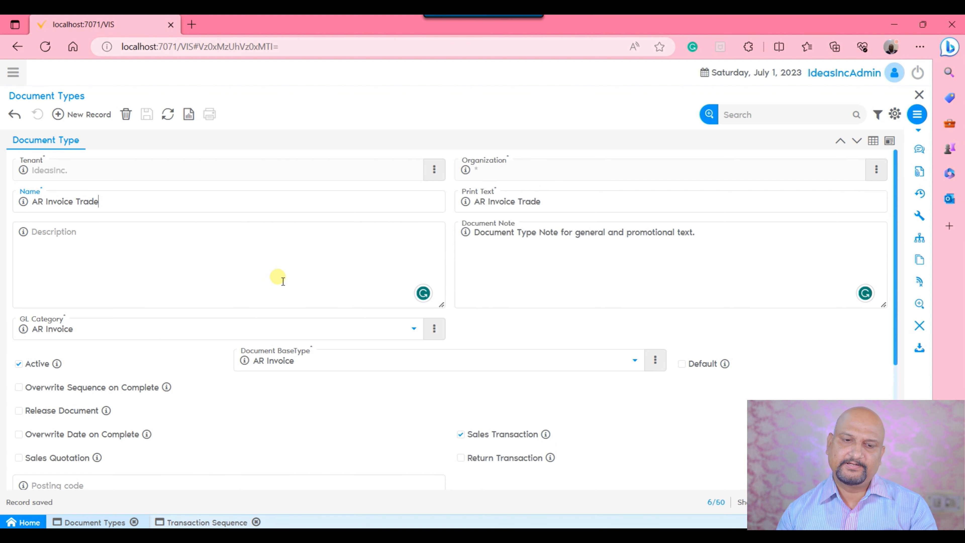
click(201, 523)
click(327, 231)
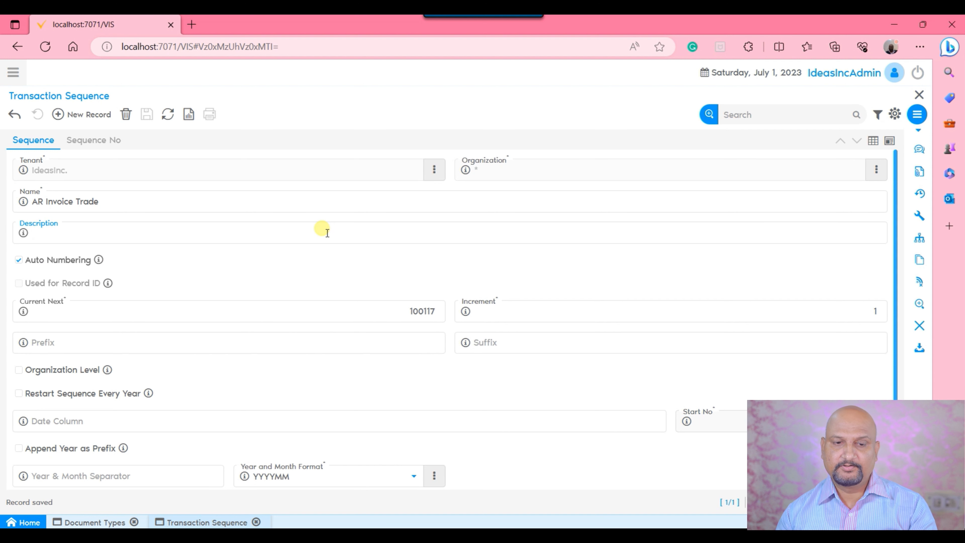
click(19, 370)
click(418, 373)
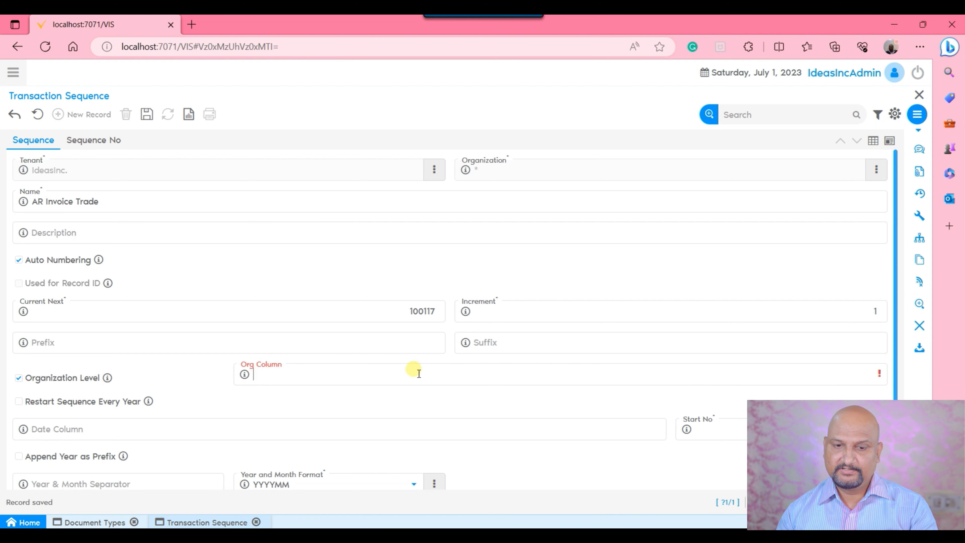
text(AD_Org_ID)
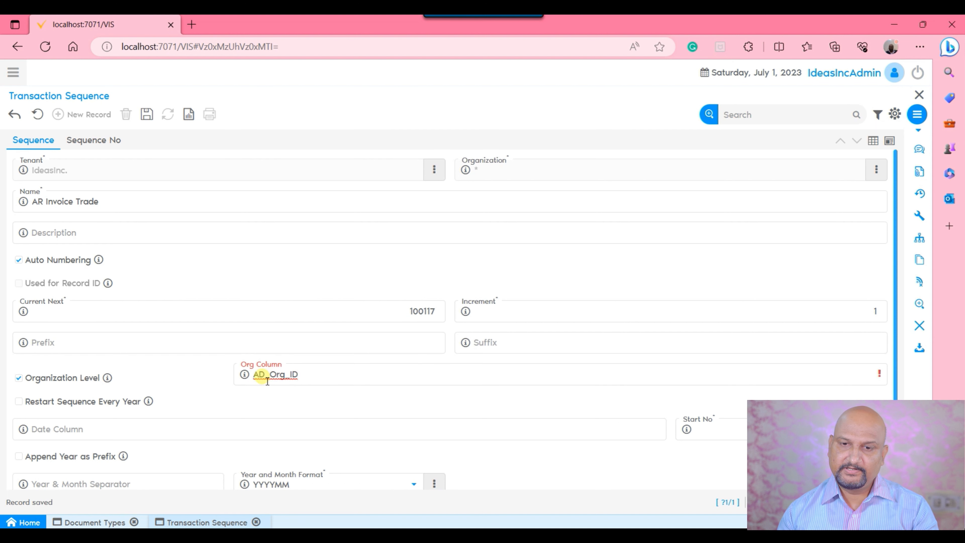
Copy the column name AD_Org_ID from the Organization field's value preference into Org Column and save the sequence
click(875, 169)
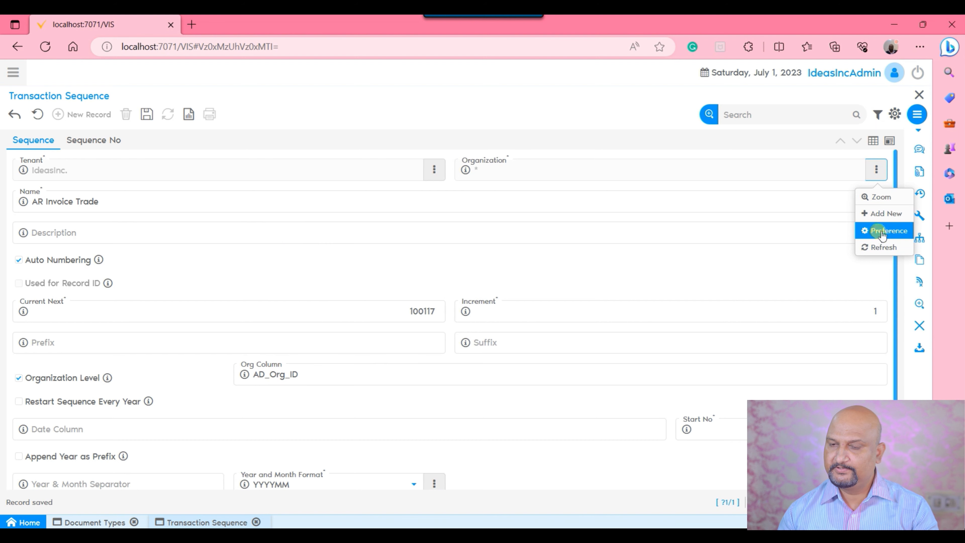
click(885, 231)
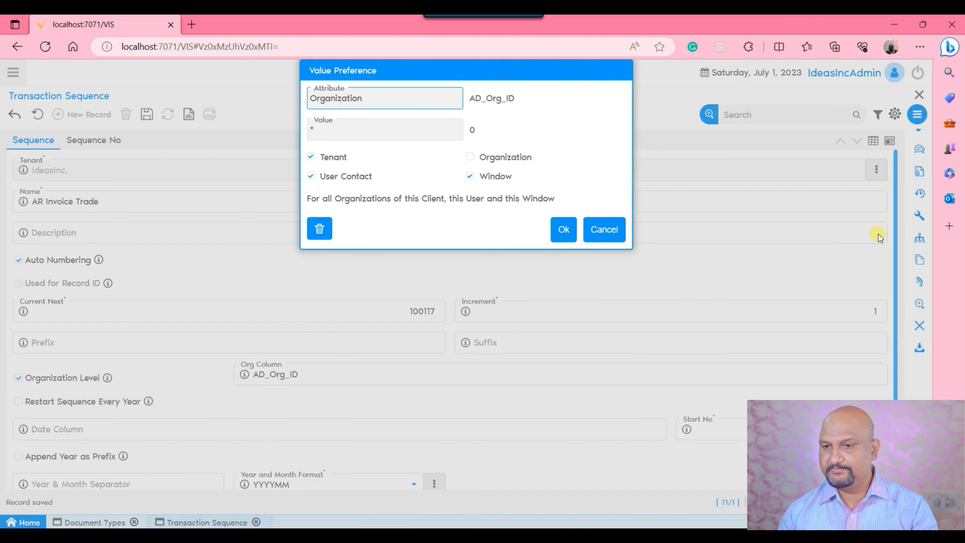
drag(543, 99, 470, 103)
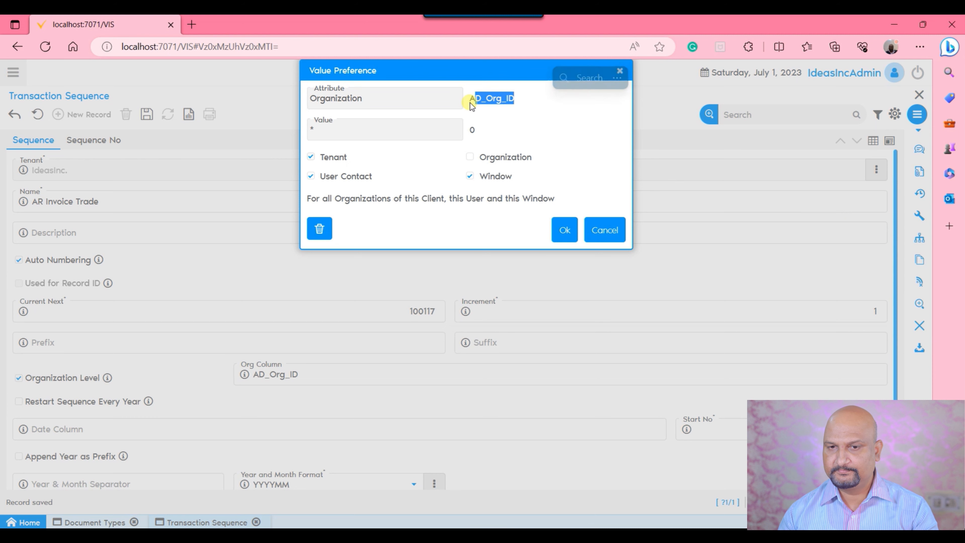
right_click(495, 98)
click(532, 110)
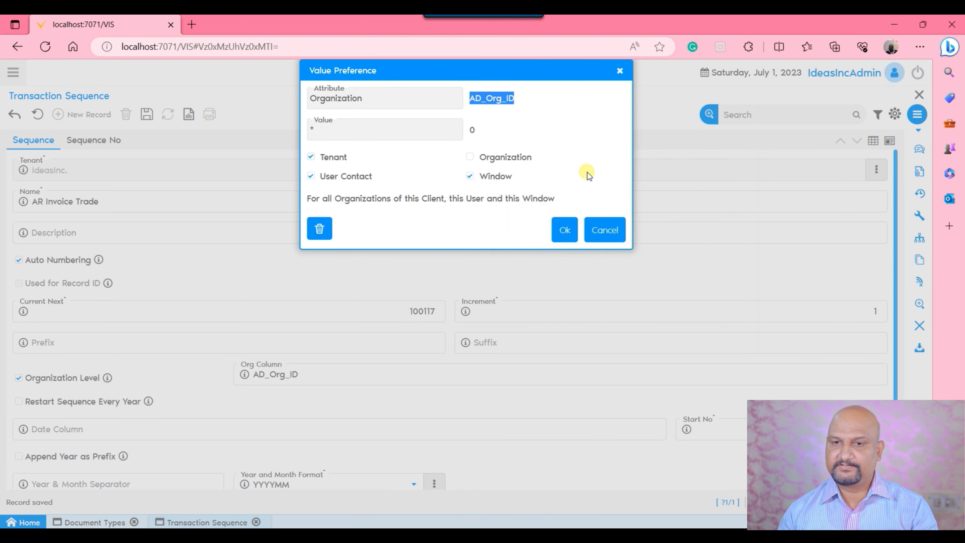
click(601, 228)
drag(303, 375, 227, 371)
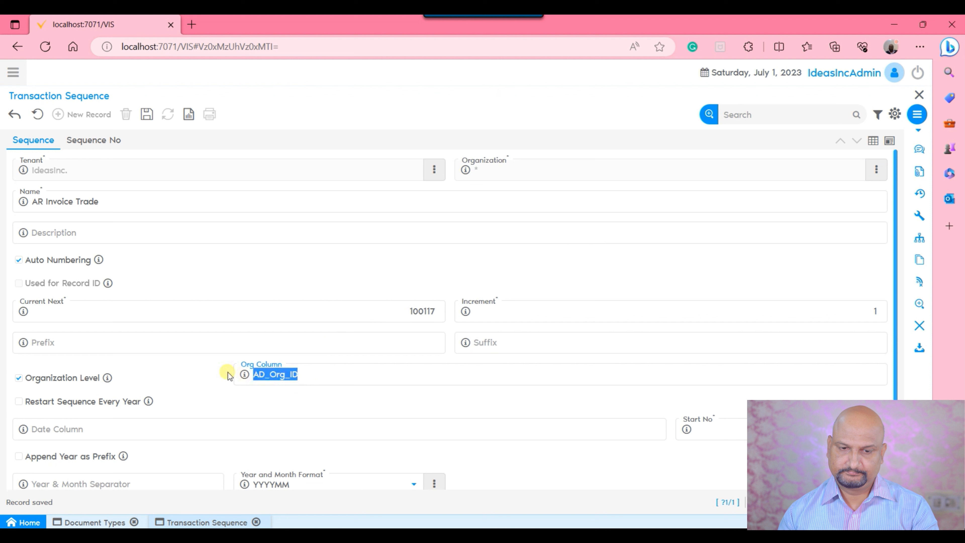
key(ctrl+v)
click(452, 237)
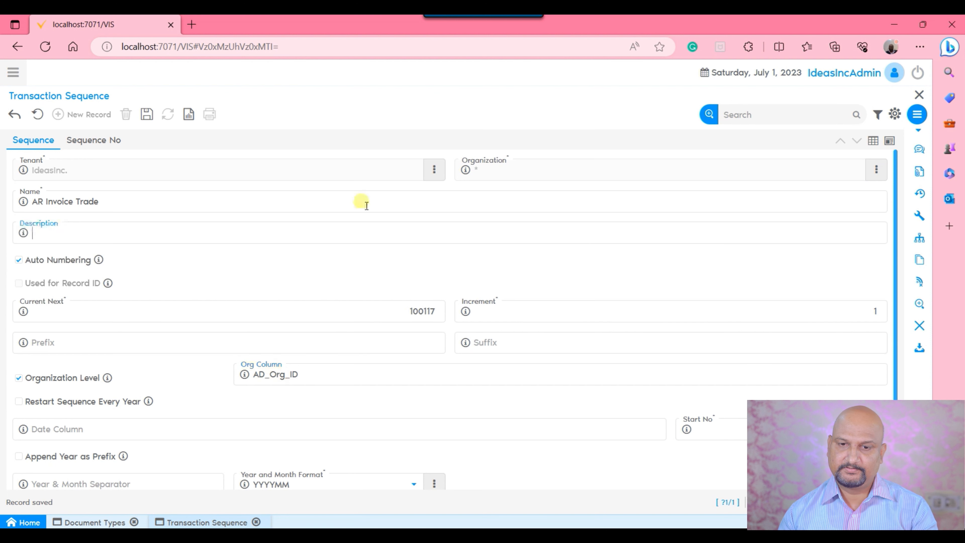
click(147, 114)
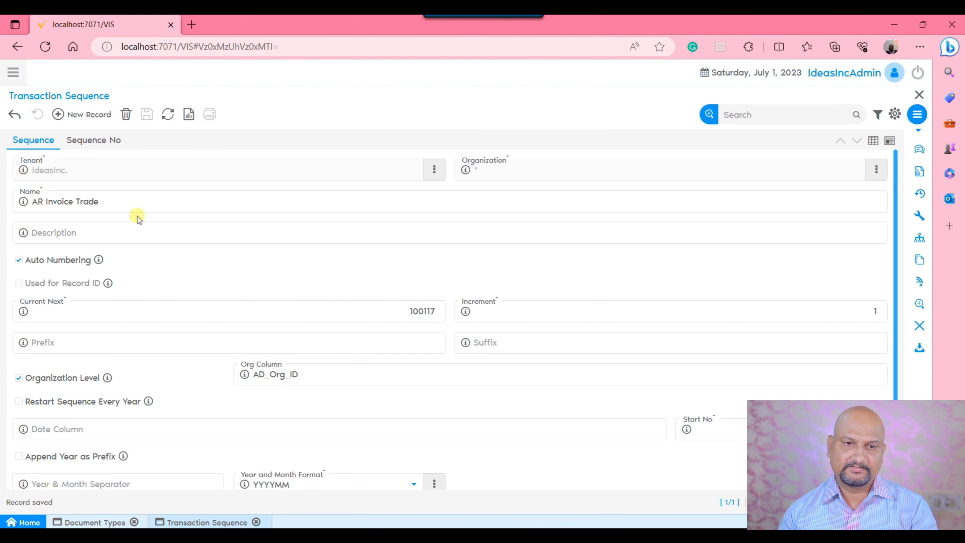
Add a Sequence No record under the AR Invoice Trade sequence and set its Organization to HQ
click(104, 142)
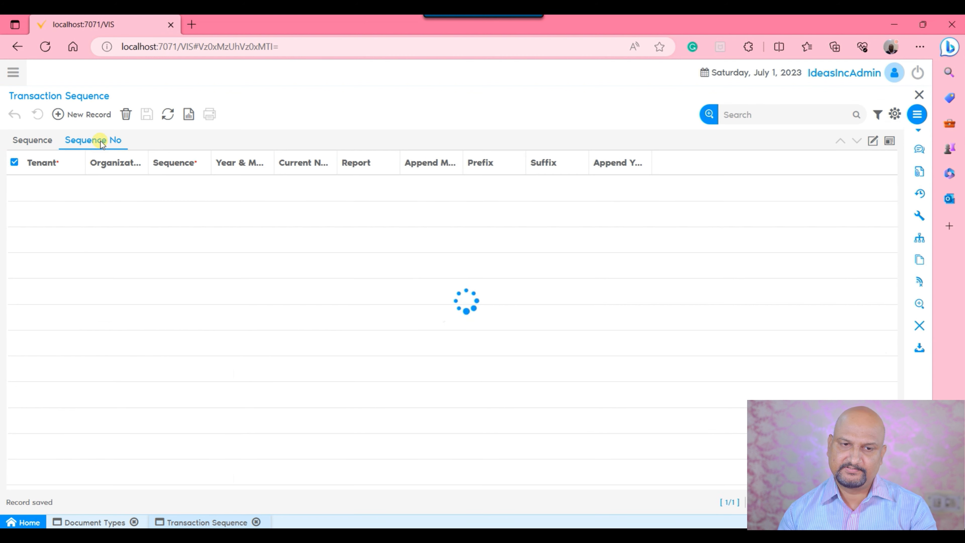
click(874, 142)
click(114, 120)
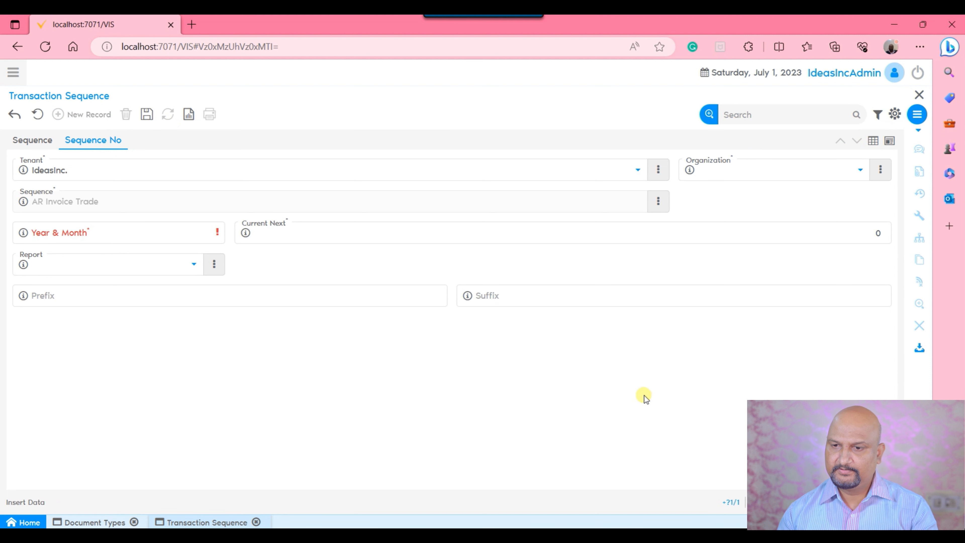
click(788, 169)
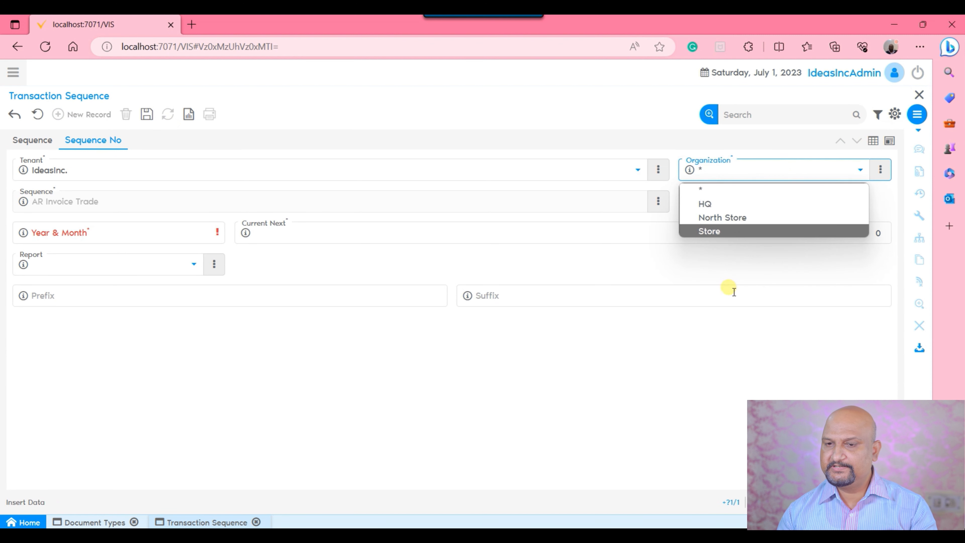
click(740, 204)
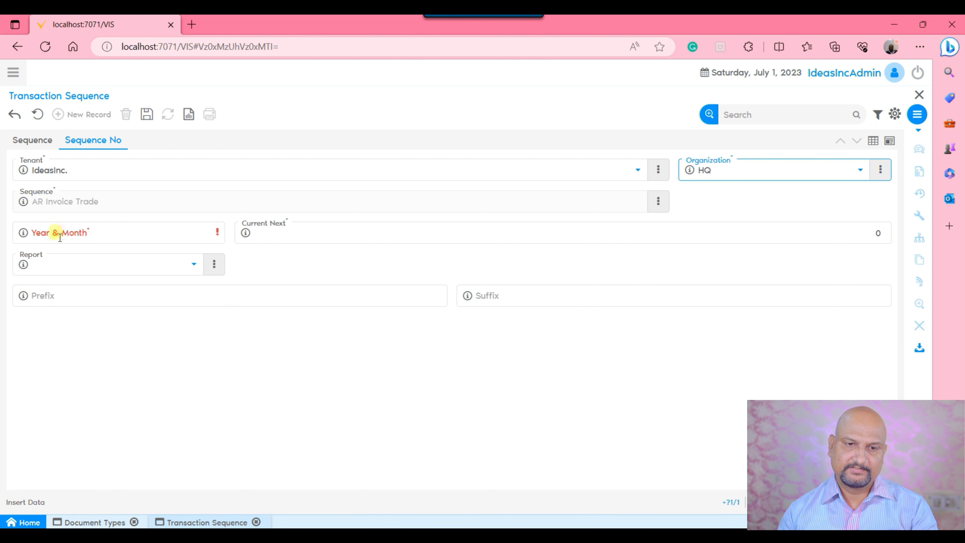
Check the Year & Month field's help description and enter "-" as Year & Month for the HQ record
click(23, 234)
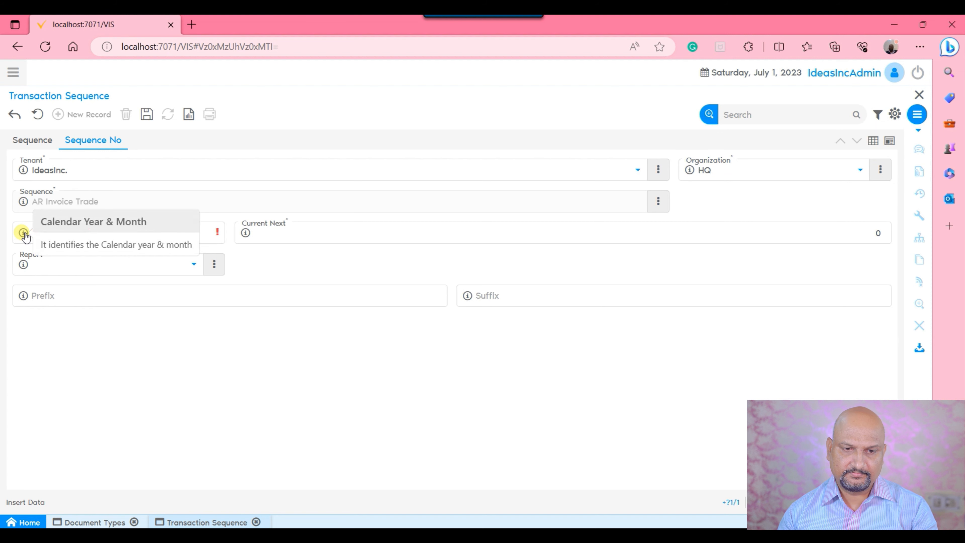
drag(105, 250, 164, 339)
click(160, 389)
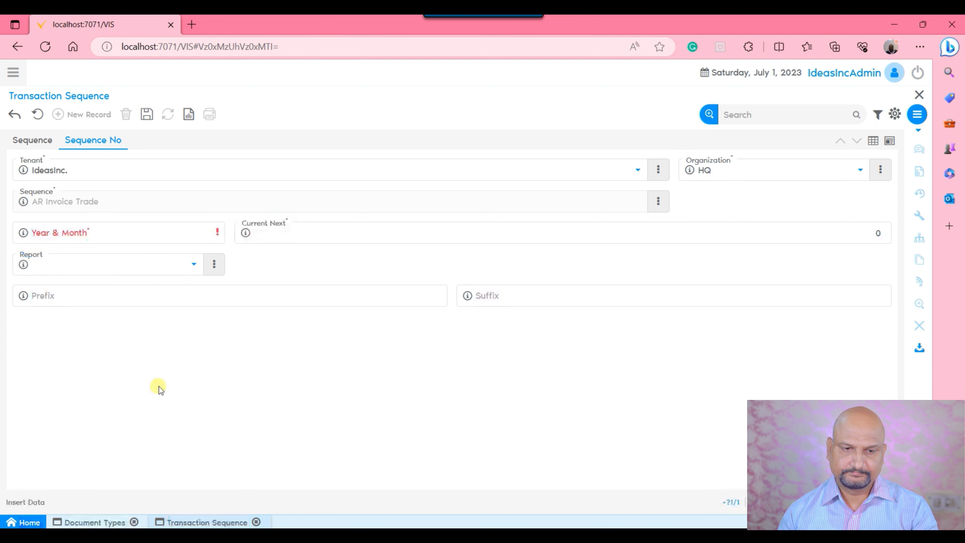
click(50, 235)
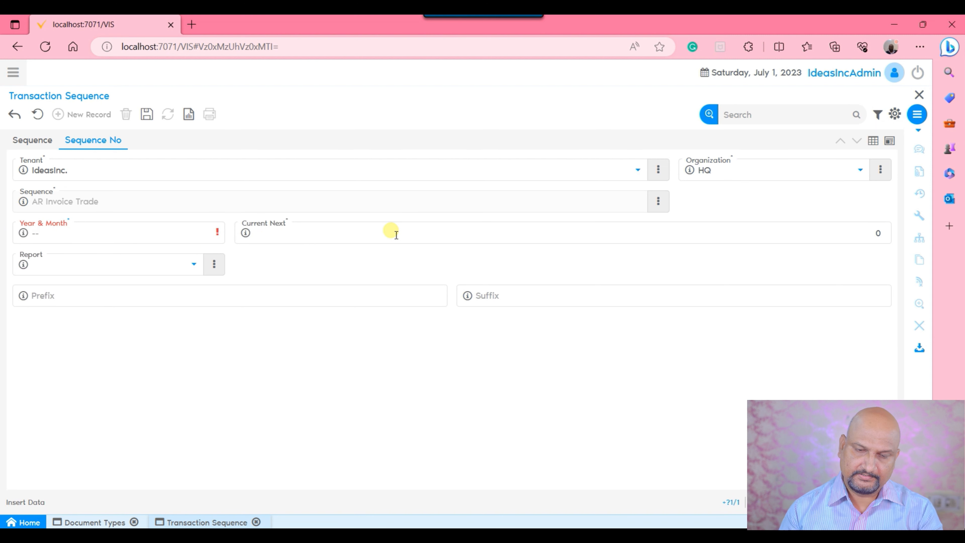
click(442, 231)
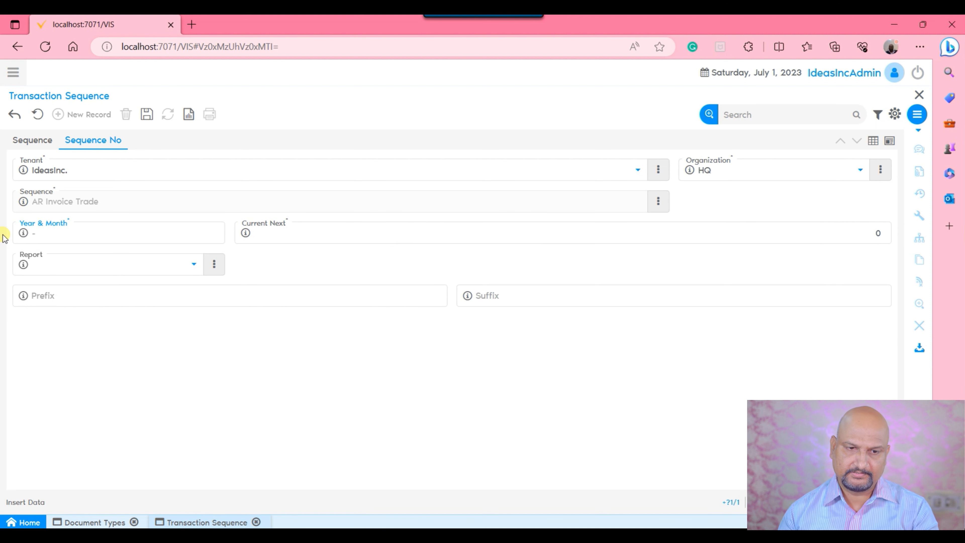
Set the HQ record's Current Next to 10001 and Prefix to HQ/, saving the record
double_click(878, 232)
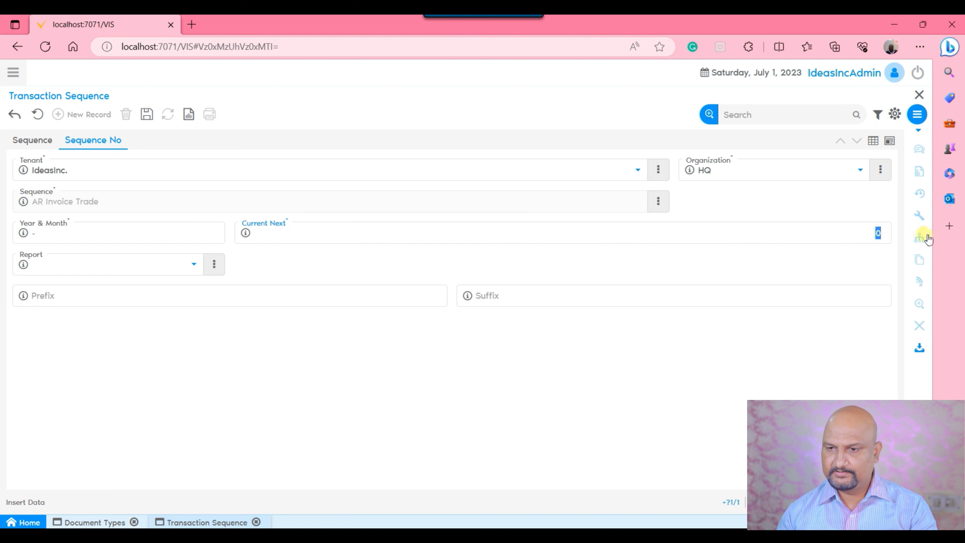
text(10001)
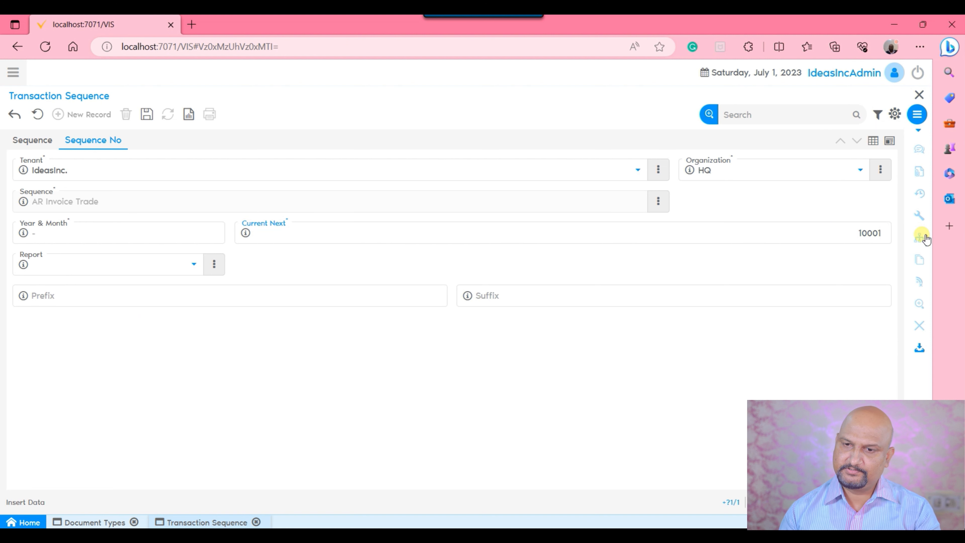
click(764, 354)
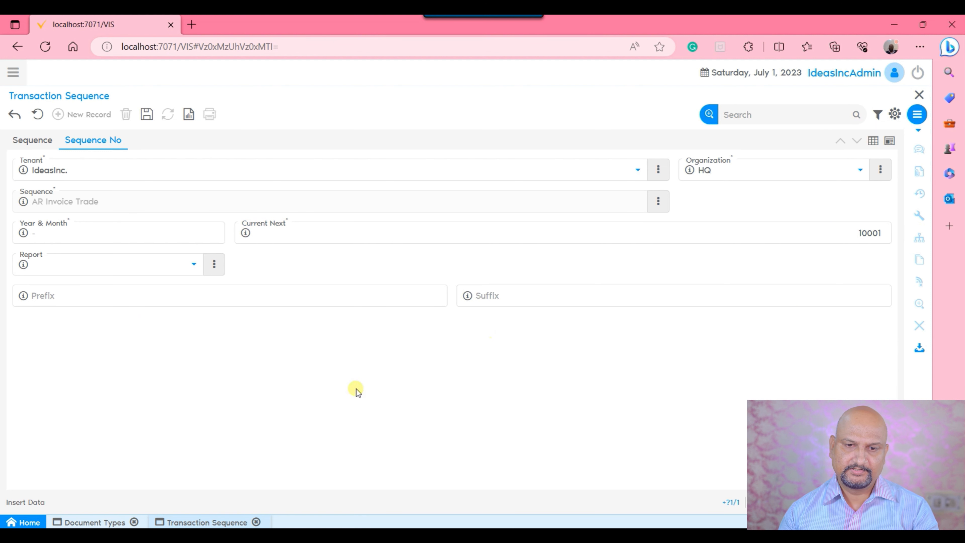
click(377, 293)
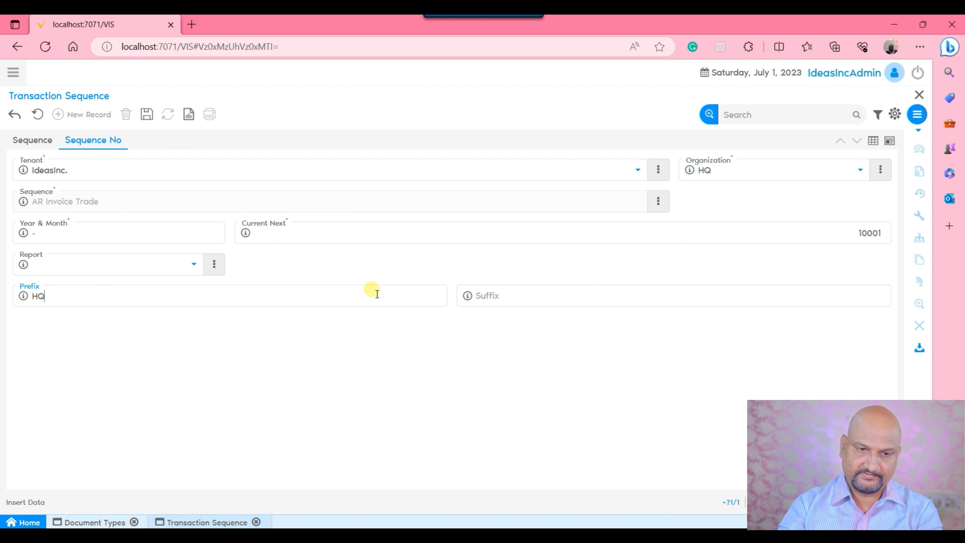
click(146, 119)
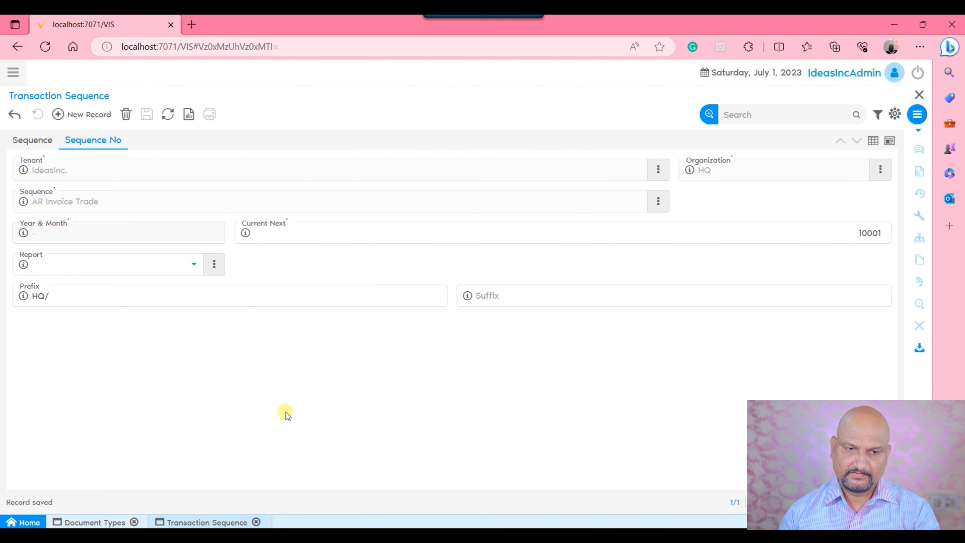
Find the Cache Reset process and run it to clear the server cache
click(12, 74)
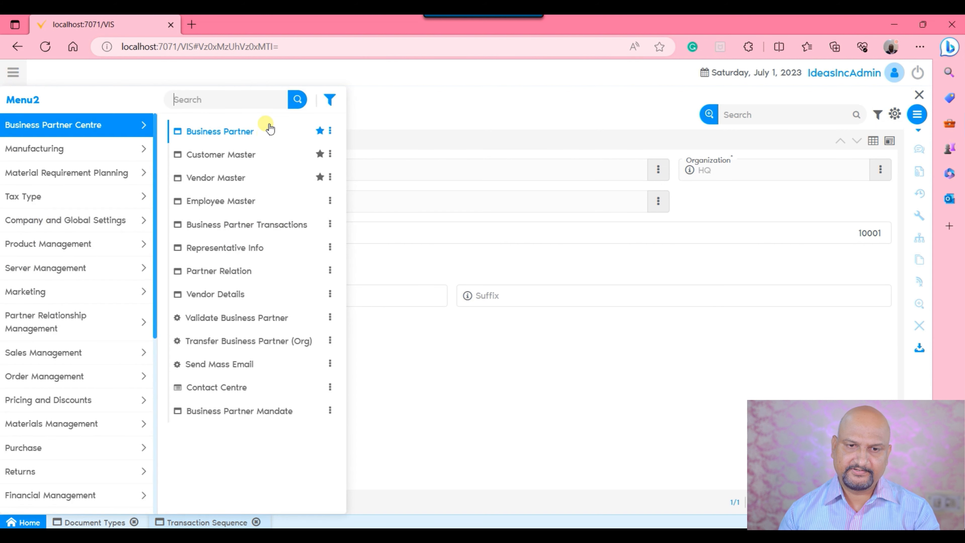
text(Ar)
key(BackSpace)
key(BackSpace)
text(cac)
click(222, 114)
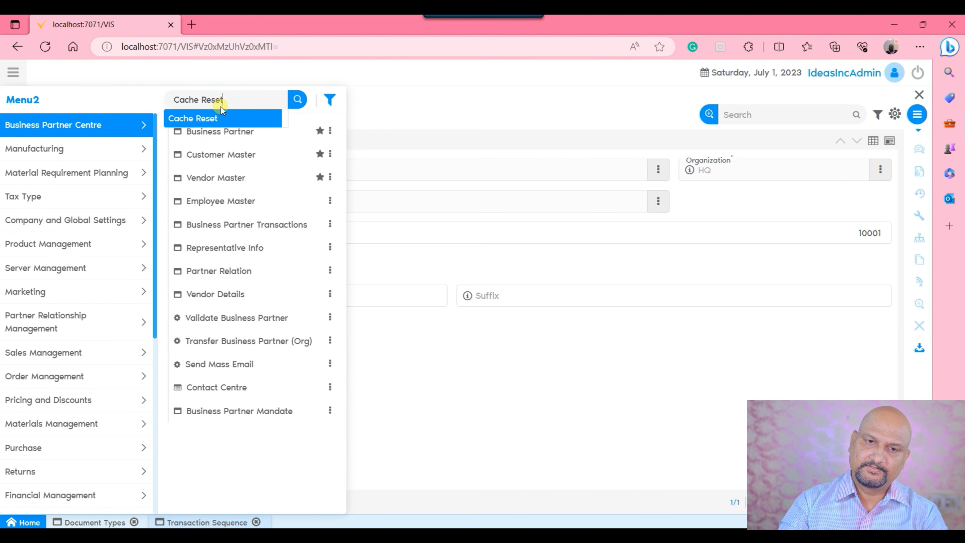
click(110, 157)
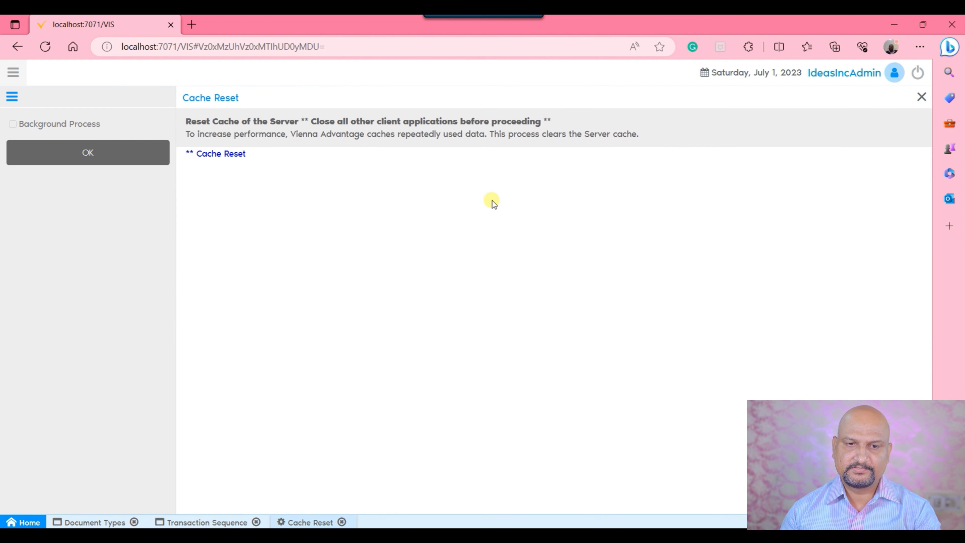
Open the AR Invoice window and start a new invoice record in form view
click(23, 76)
text((c)
key(Down)
key(Return)
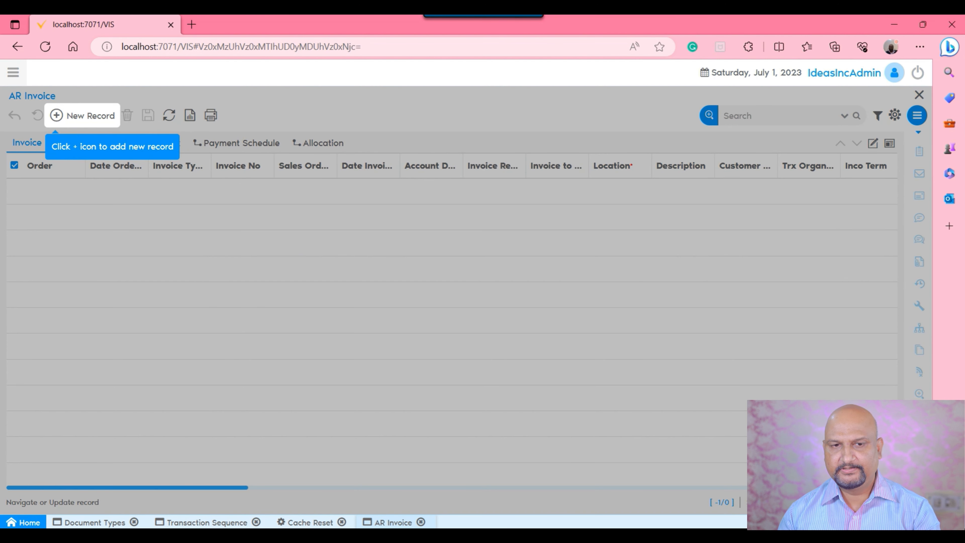
click(90, 115)
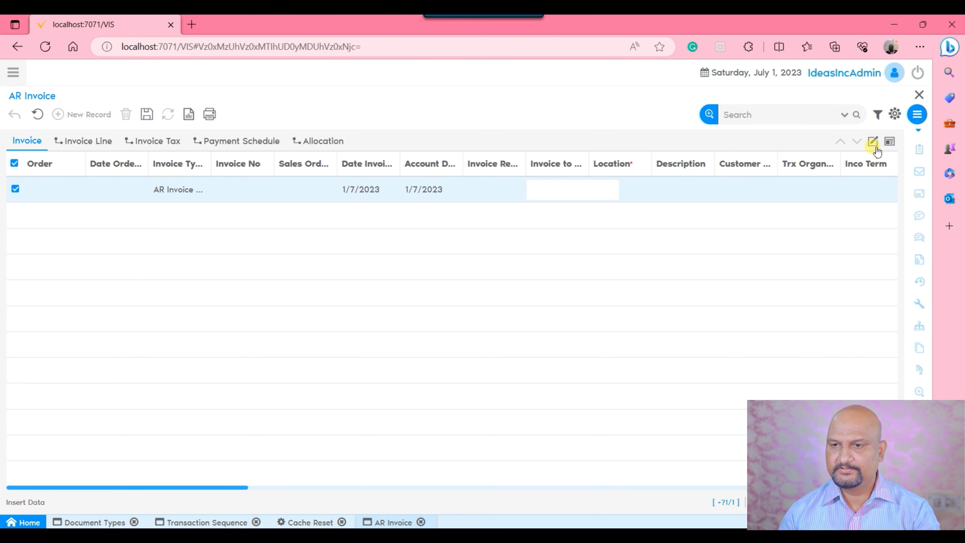
click(873, 141)
Look up the business partners and choose the second Plains Holdings entry as the Invoice to Customer
click(304, 267)
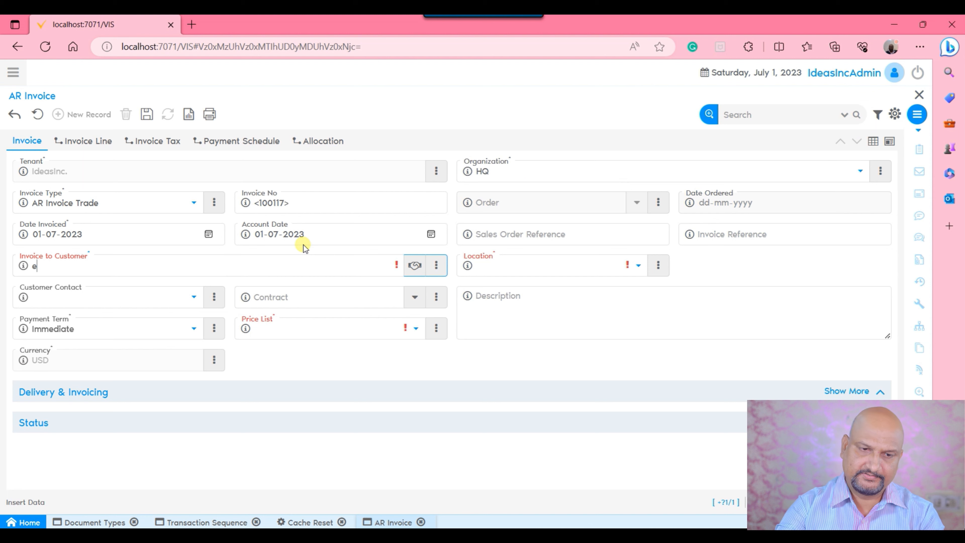
key(Return)
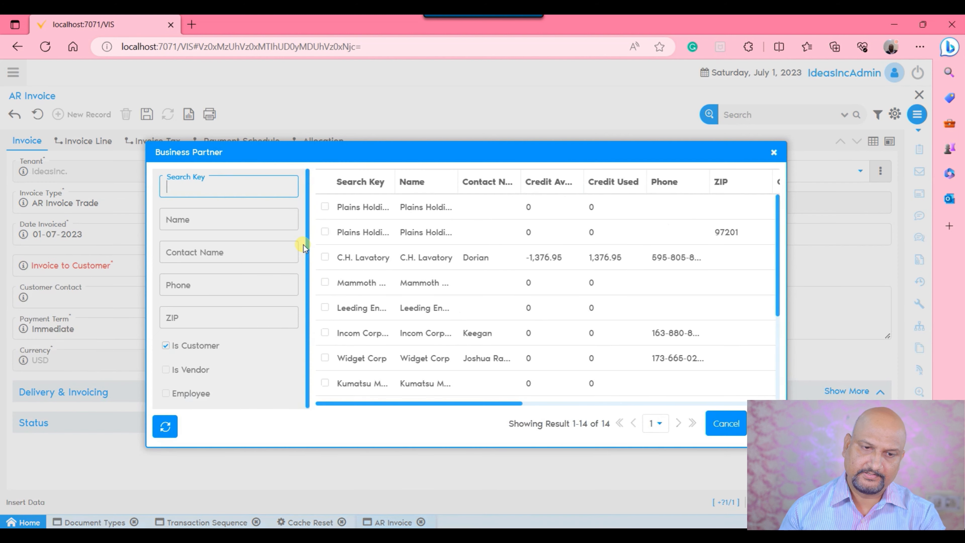
click(374, 232)
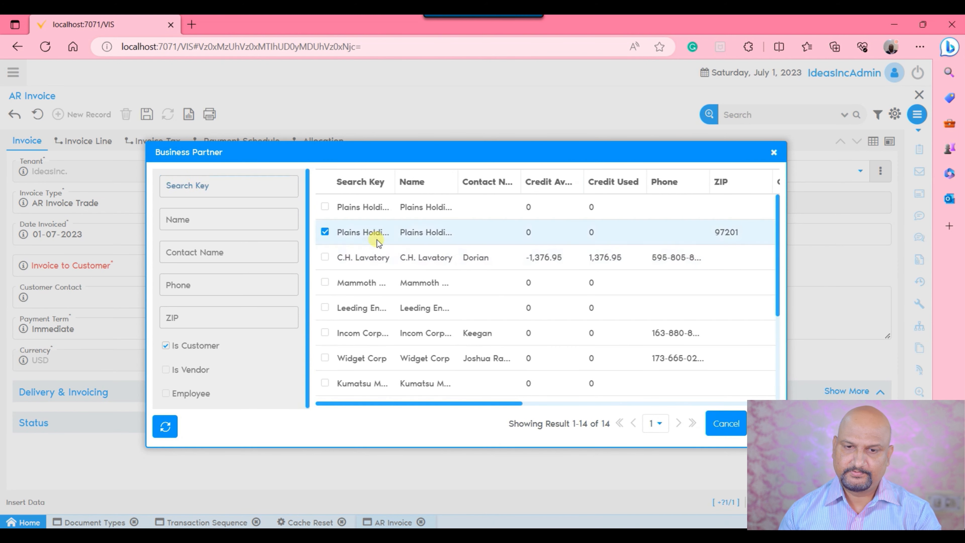
click(765, 424)
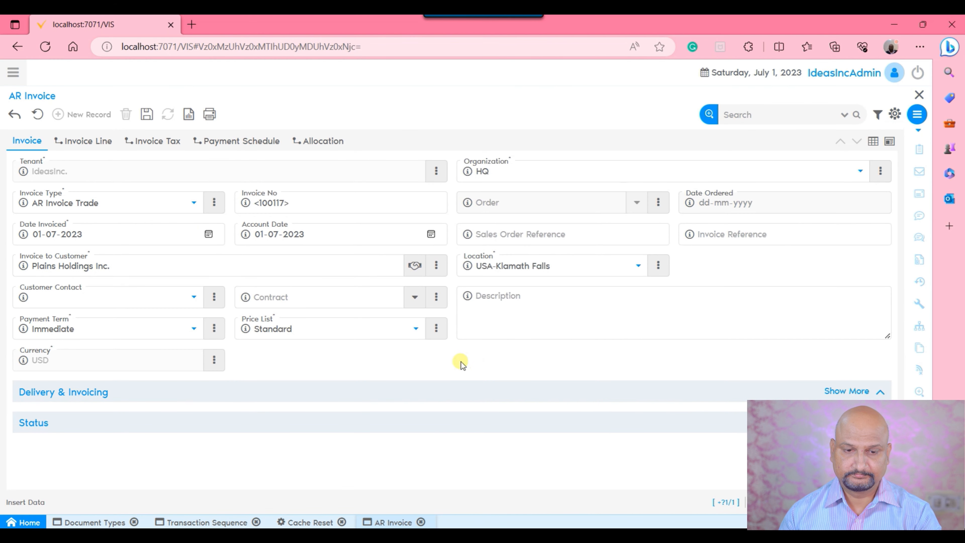
Set the invoice's Payment Method to Check under Delivery & Invoicing and save the invoice
click(406, 388)
scroll(383, 380, down, 3)
click(162, 380)
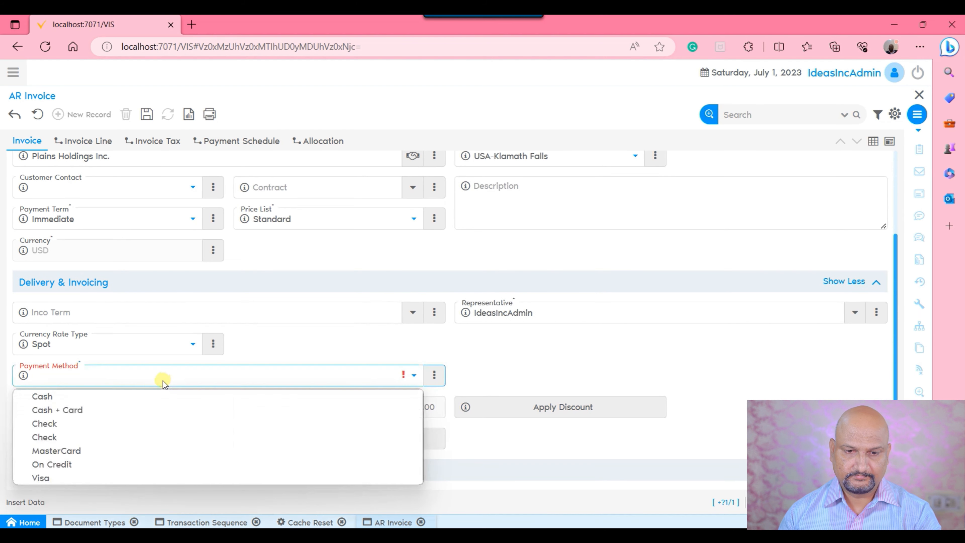
click(69, 425)
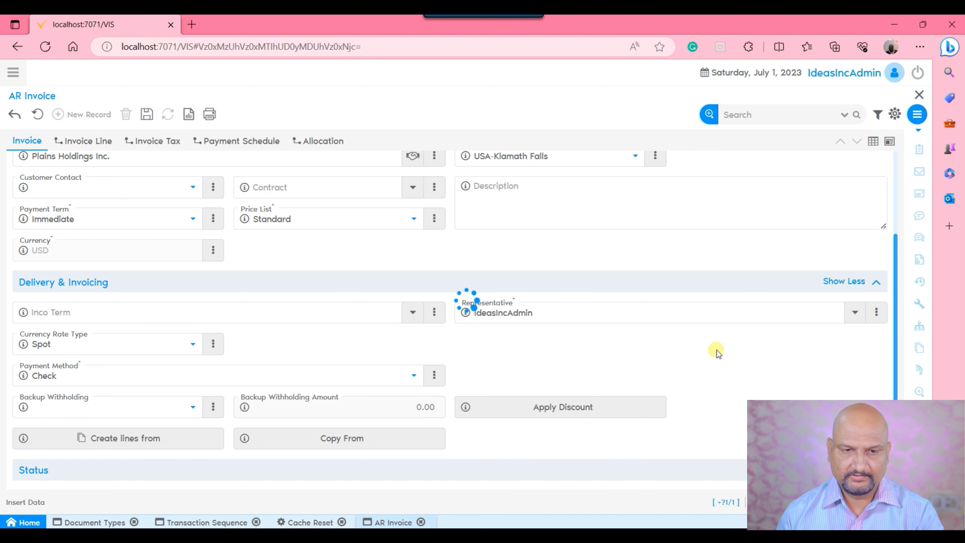
Check the saved invoice's Invoice No and return to the HQ Sequence No record to check its Current Next
scroll(644, 358, up, 3)
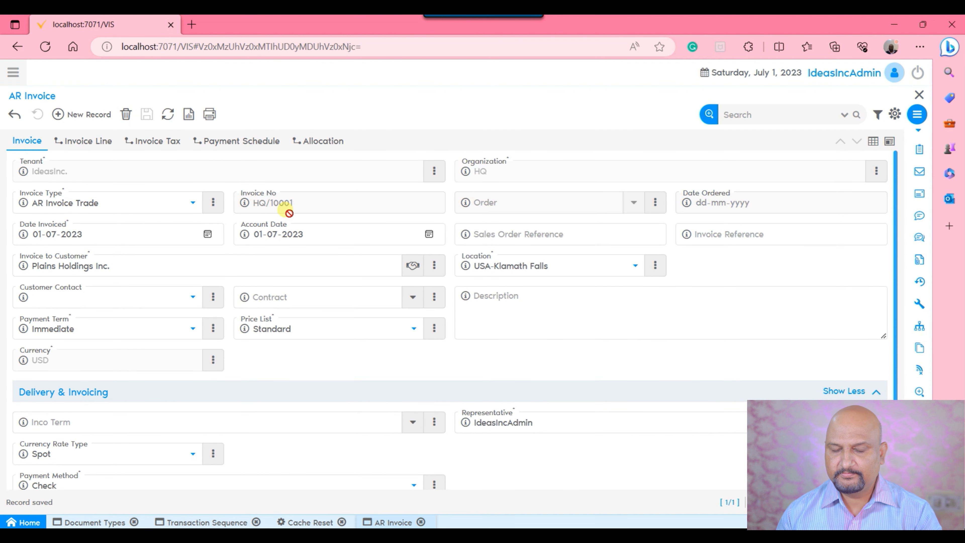
drag(289, 213, 230, 212)
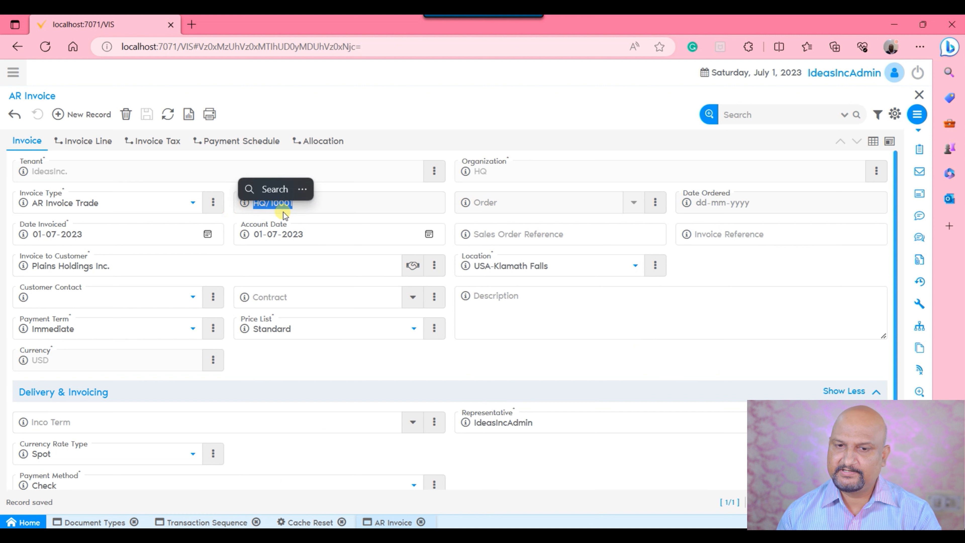
click(309, 209)
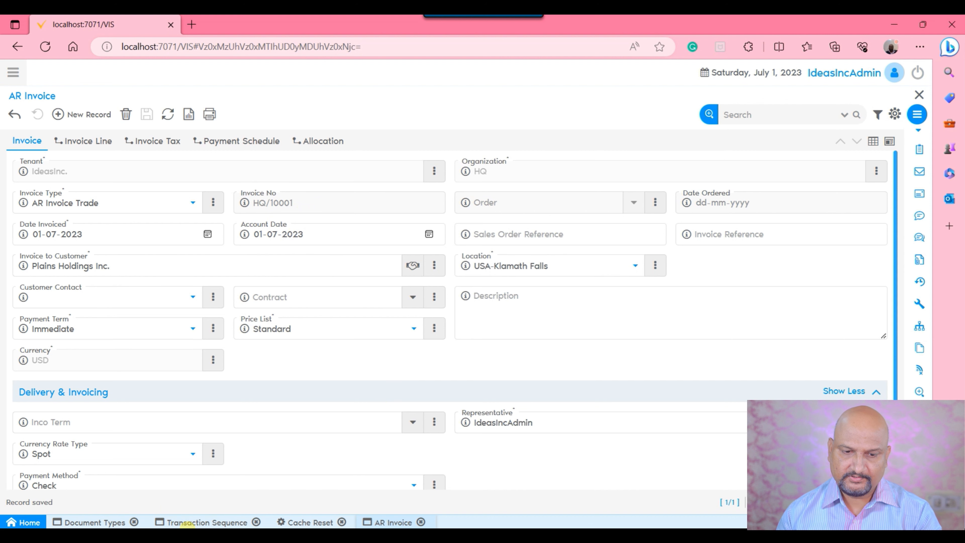
click(192, 523)
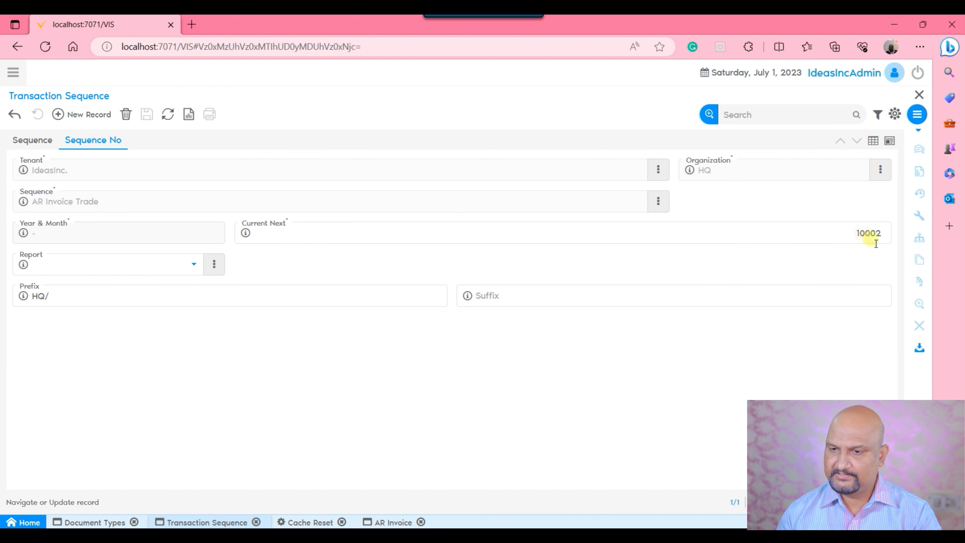
Add another Sequence No record with Organization set to Store and Year & Month set to "-"
click(93, 114)
click(738, 170)
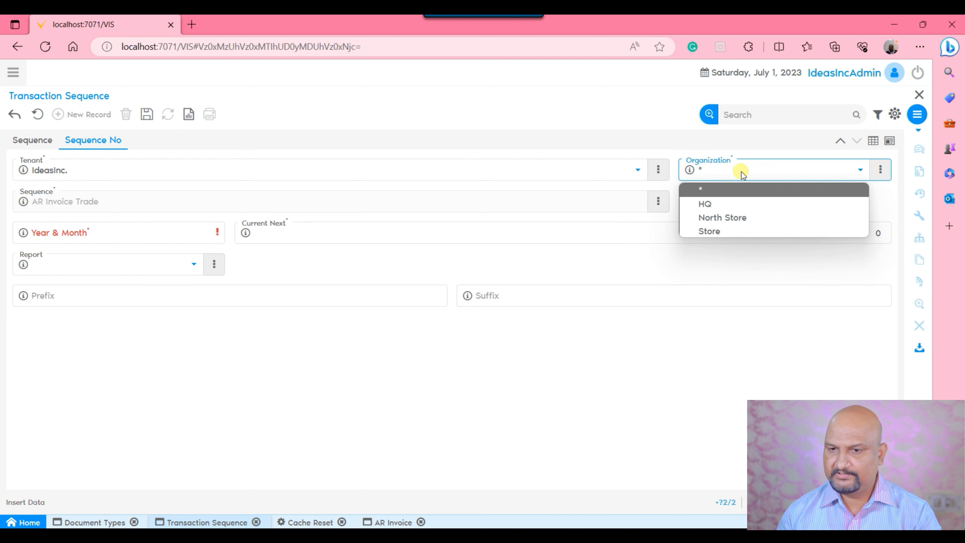
click(728, 228)
click(112, 240)
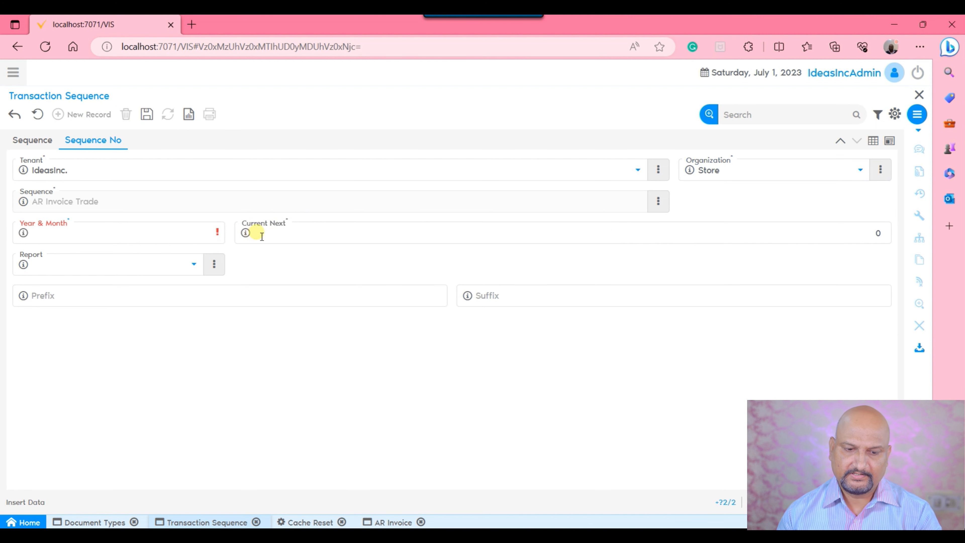
text(-)
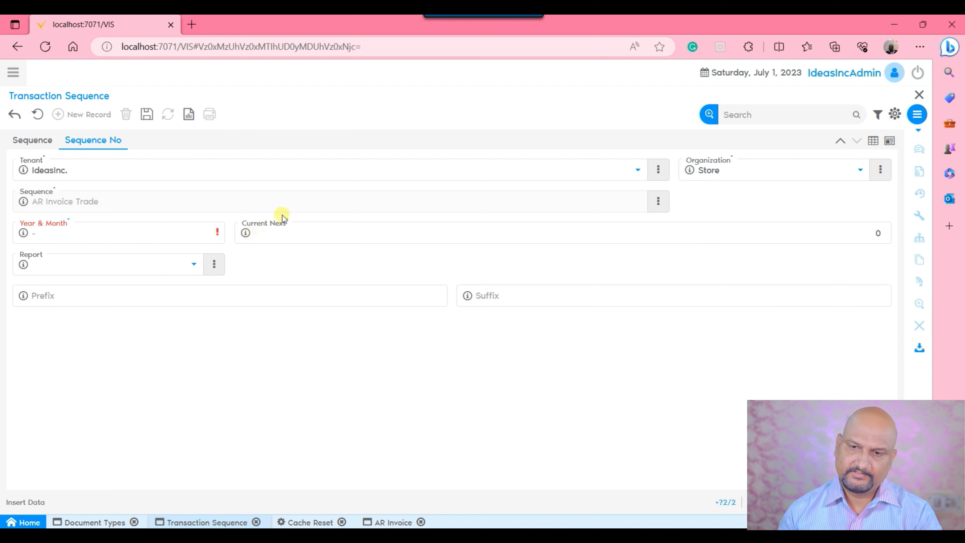
Set the Store record's Current Next to 2001 and Prefix to STR/, saving the record
key(Tab)
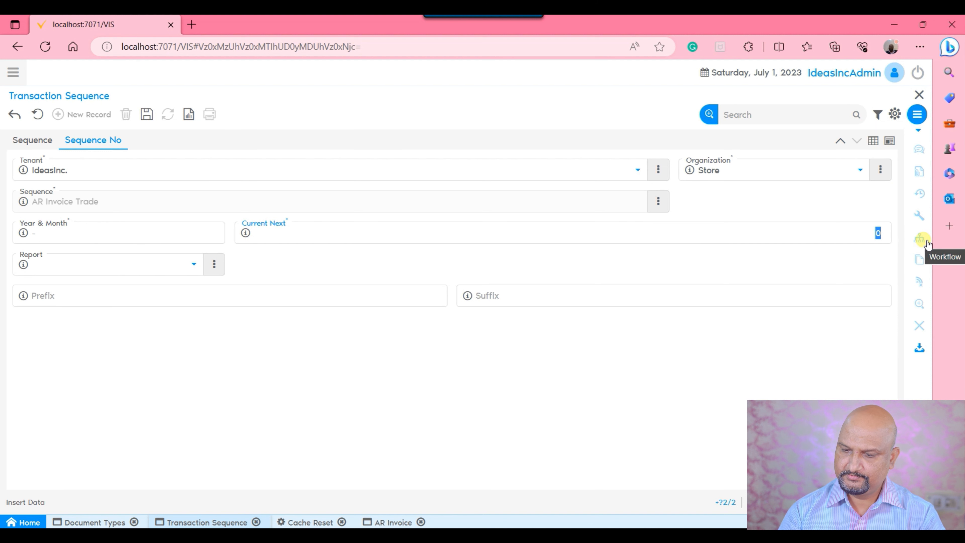
text(2001)
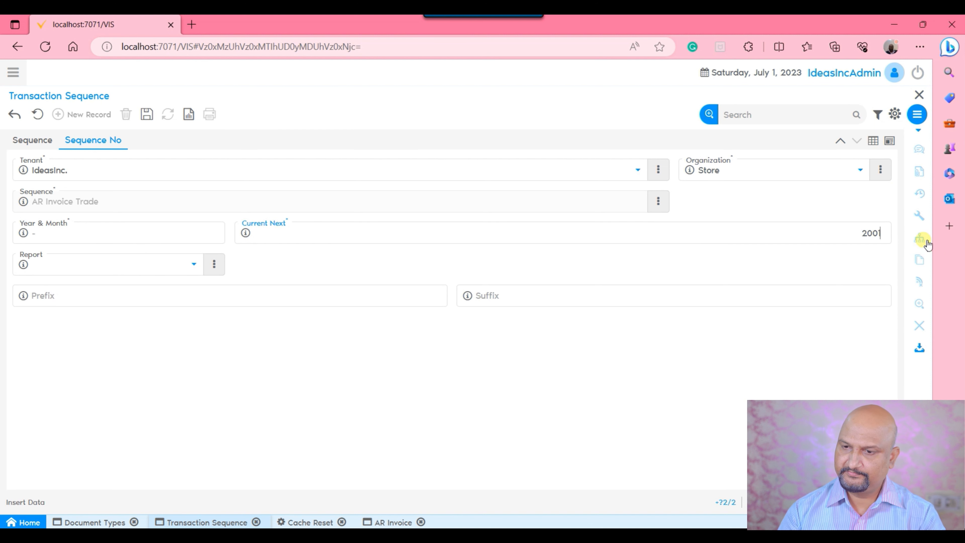
click(428, 298)
text(STR/)
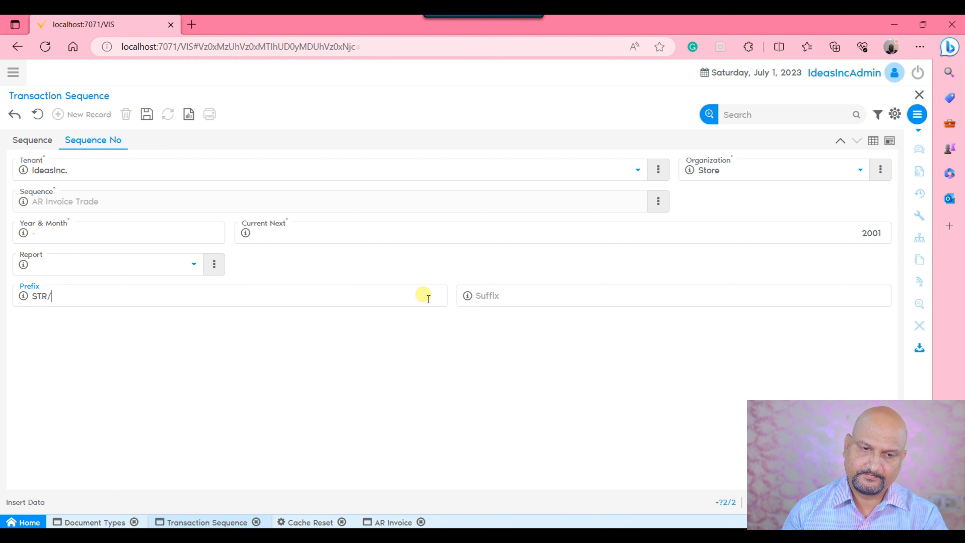
click(147, 114)
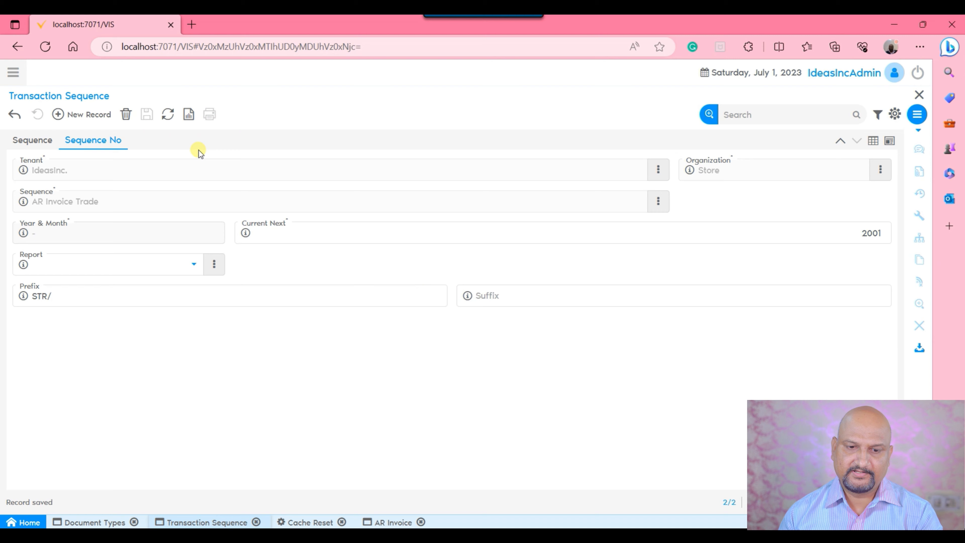
Add a new AR invoice with Organization set to Store and Invoice Type set to AR Invoice Trade
click(399, 522)
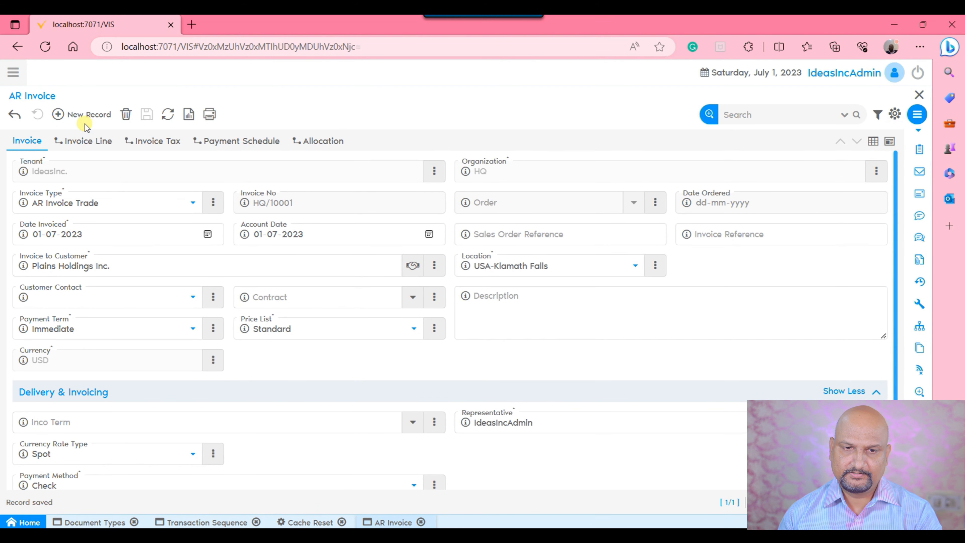
click(92, 115)
click(603, 172)
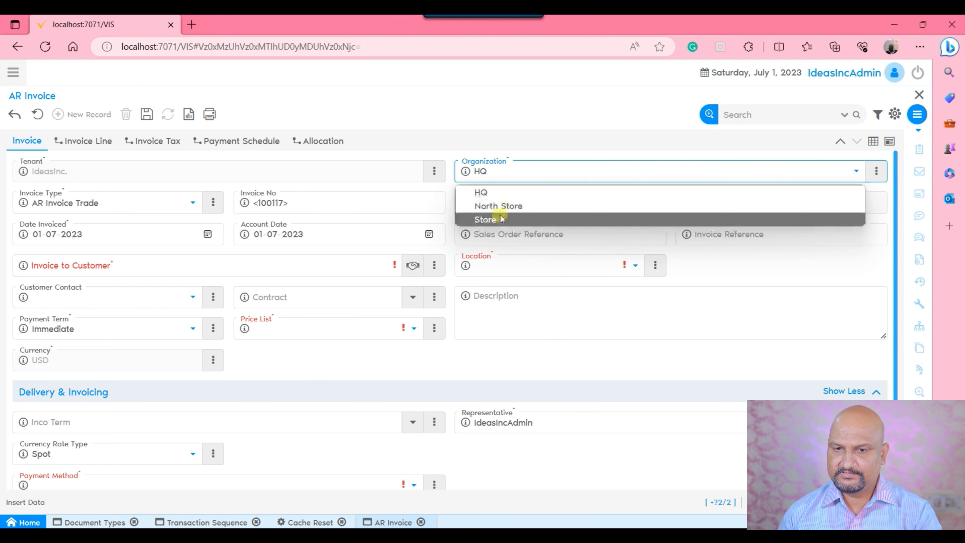
click(490, 216)
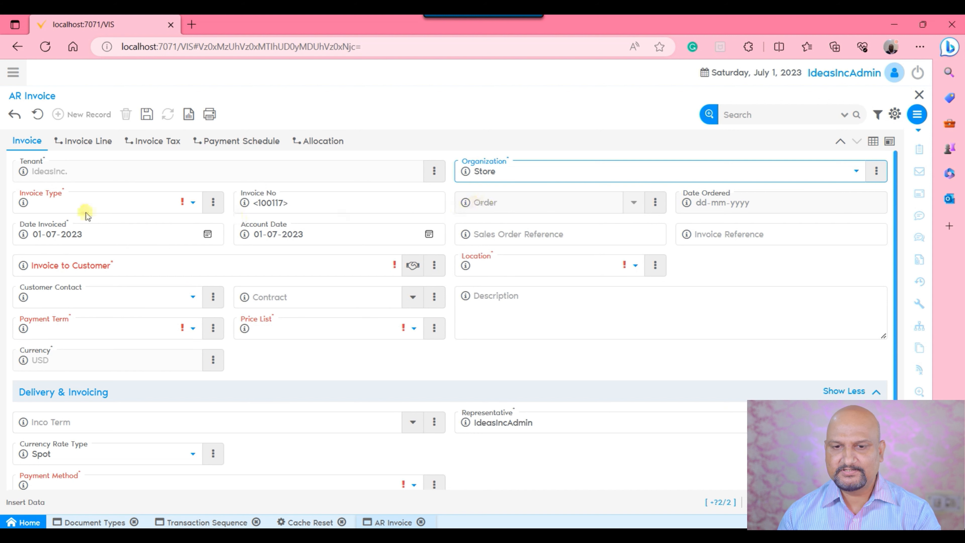
click(88, 203)
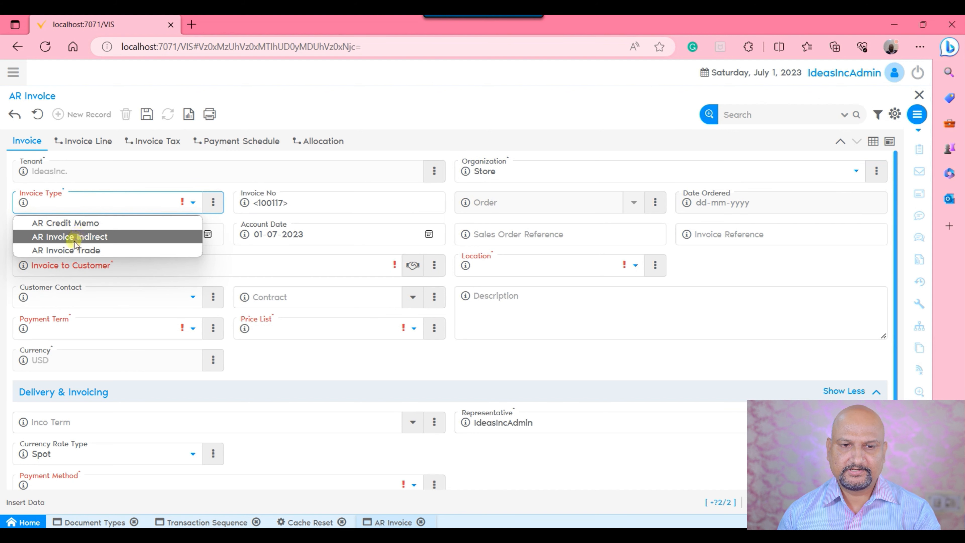
click(72, 250)
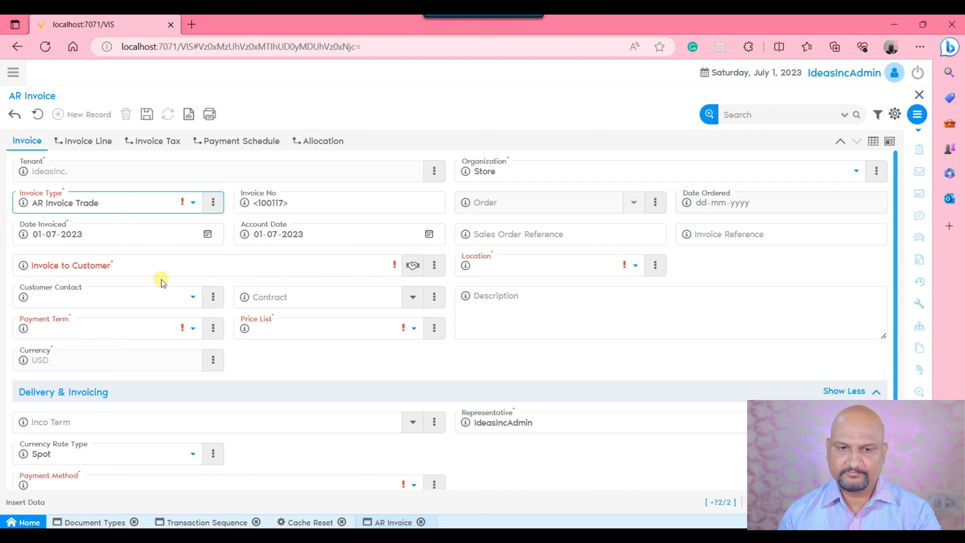
Set the invoice's customer to Plains Holdings Inc. and its Payment Method to Check, and save the invoice
click(314, 265)
text(pl)
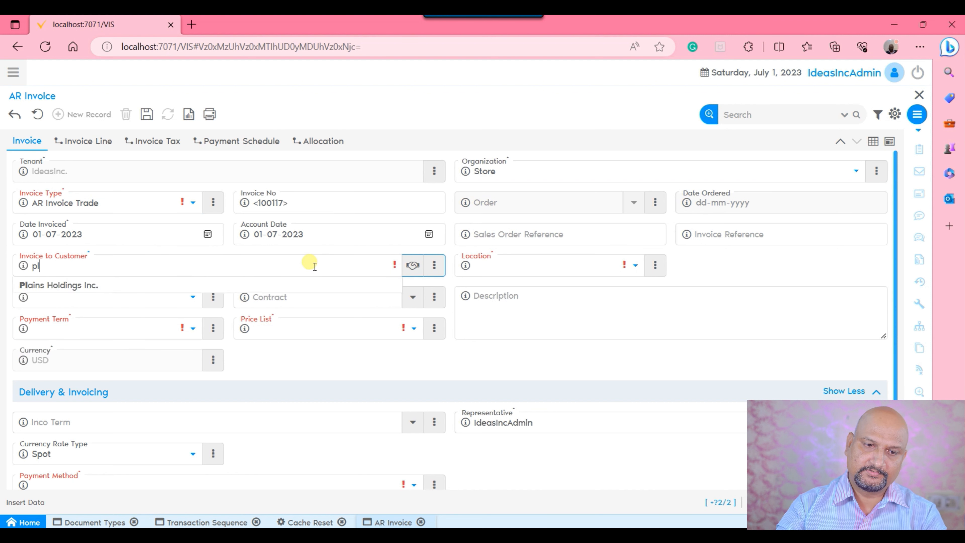
key(Return)
click(242, 480)
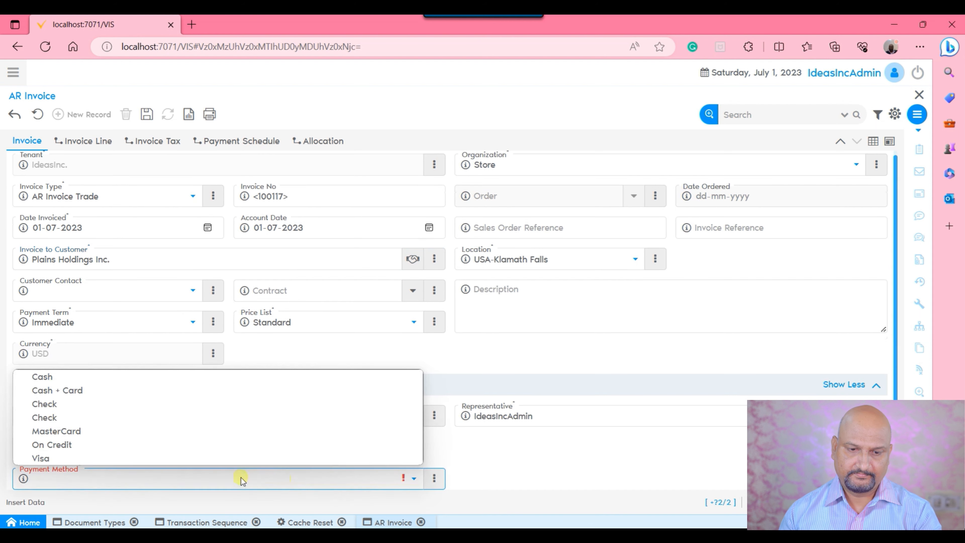
click(83, 405)
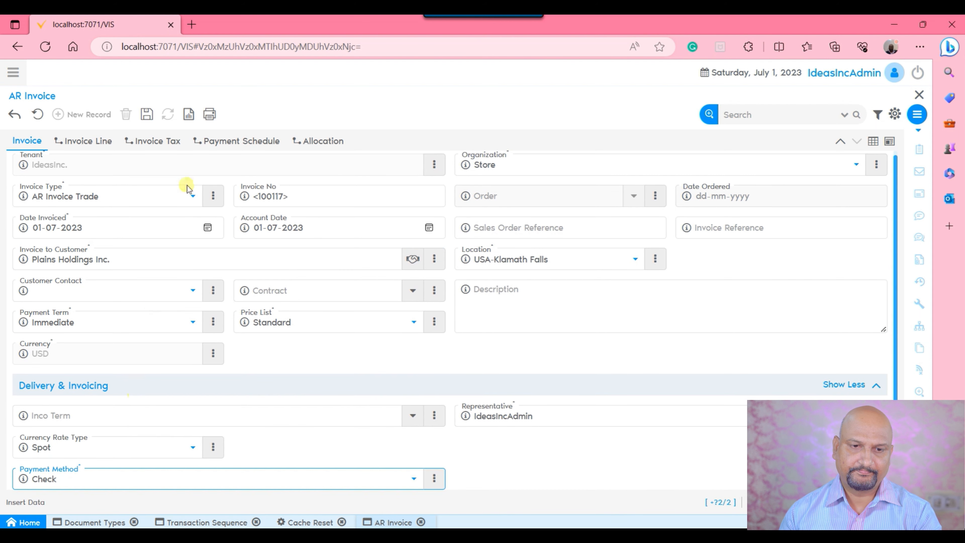
click(147, 114)
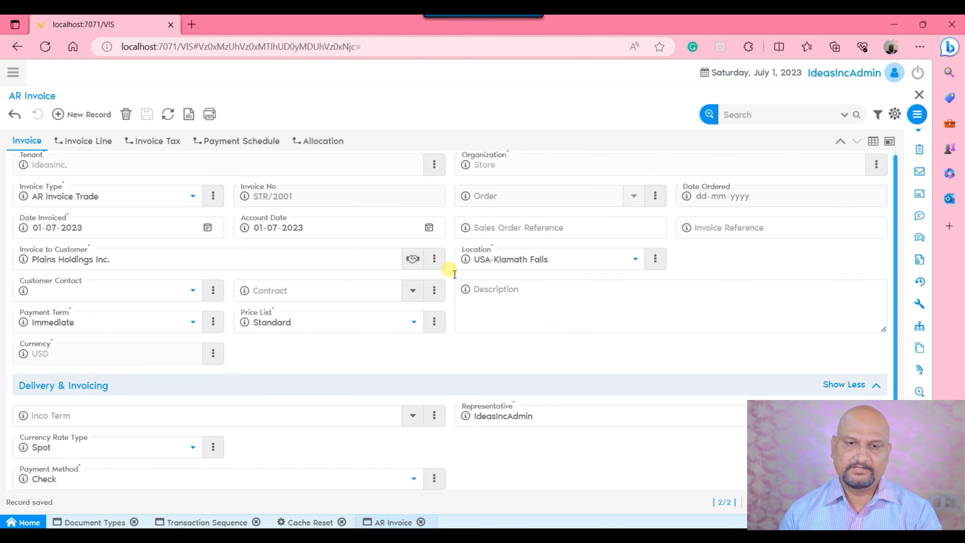
Check the saved invoice's Invoice No, the Store Sequence No record's Current Next, and the parent AR Invoice Trade sequence
drag(303, 199, 212, 197)
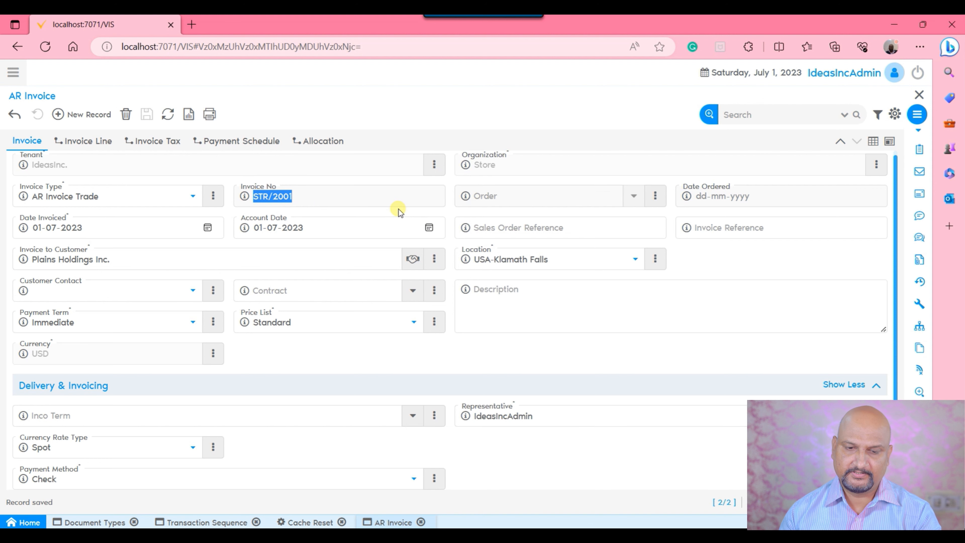
click(226, 522)
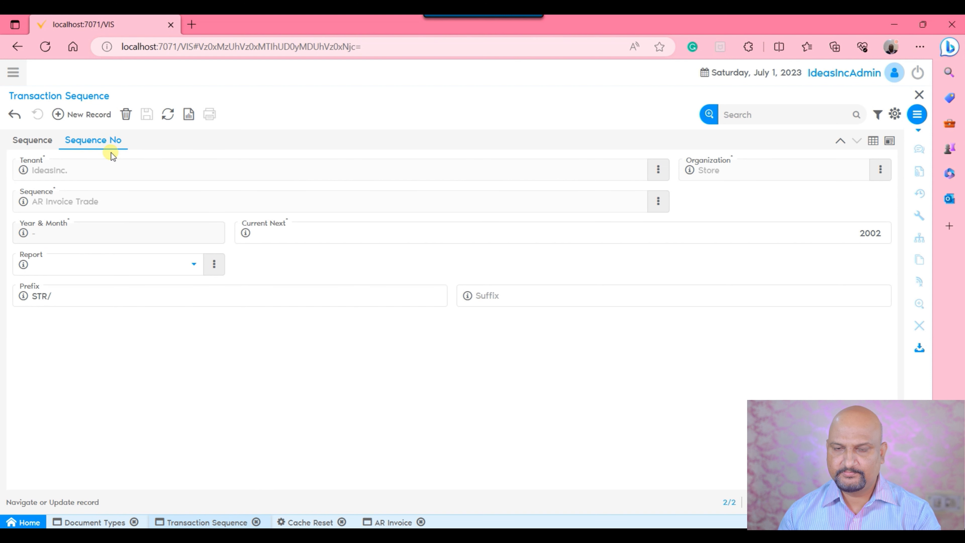
click(32, 139)
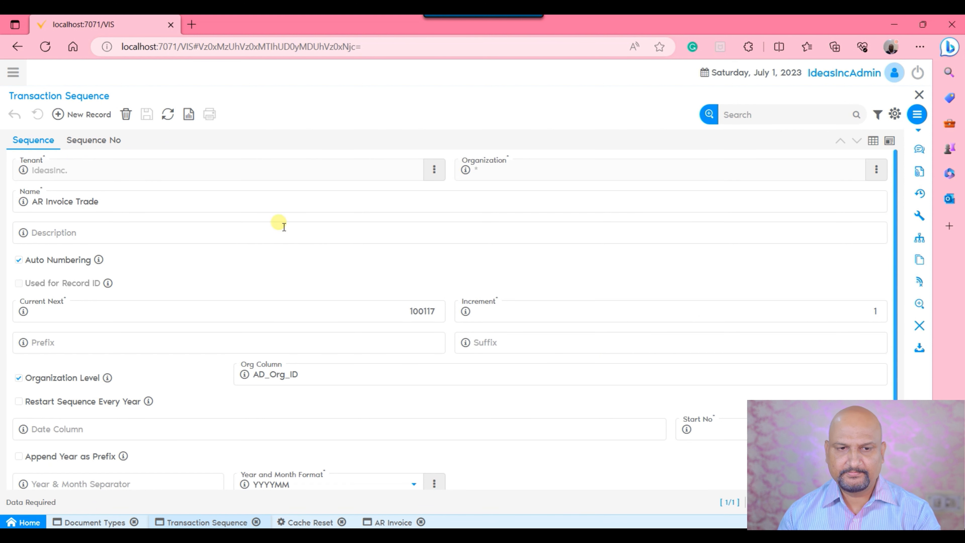
Copy the AR Invoice Trade document type and name the copy AR Invoice Non Trade
click(95, 522)
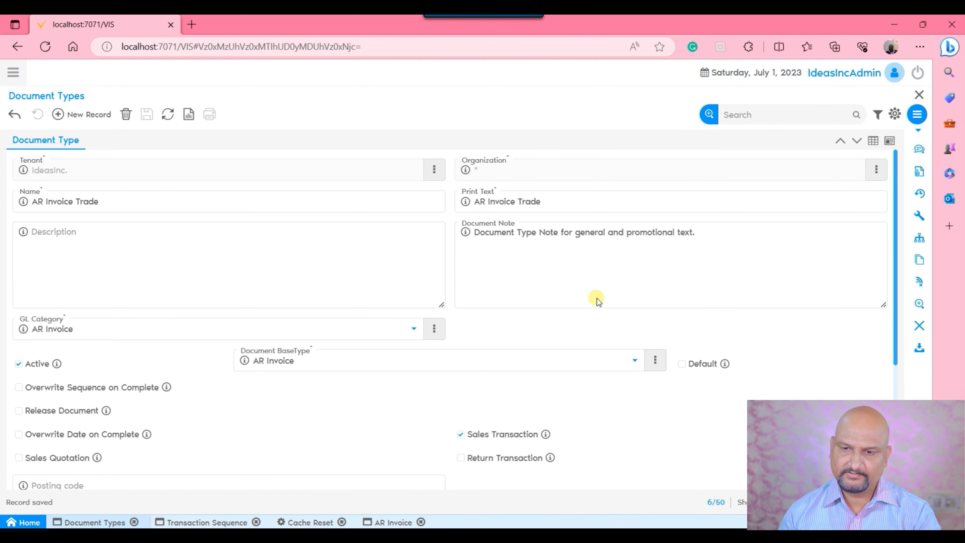
click(919, 262)
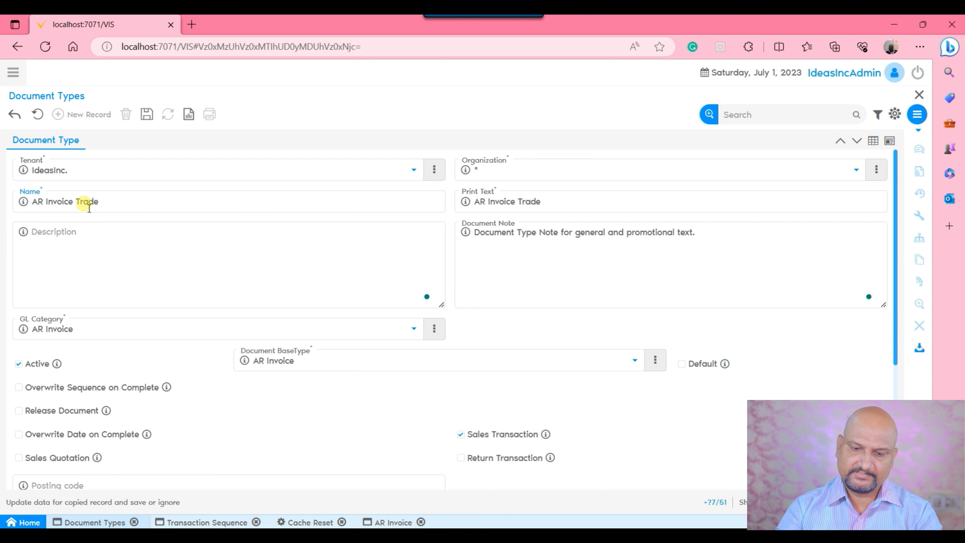
text(Non)
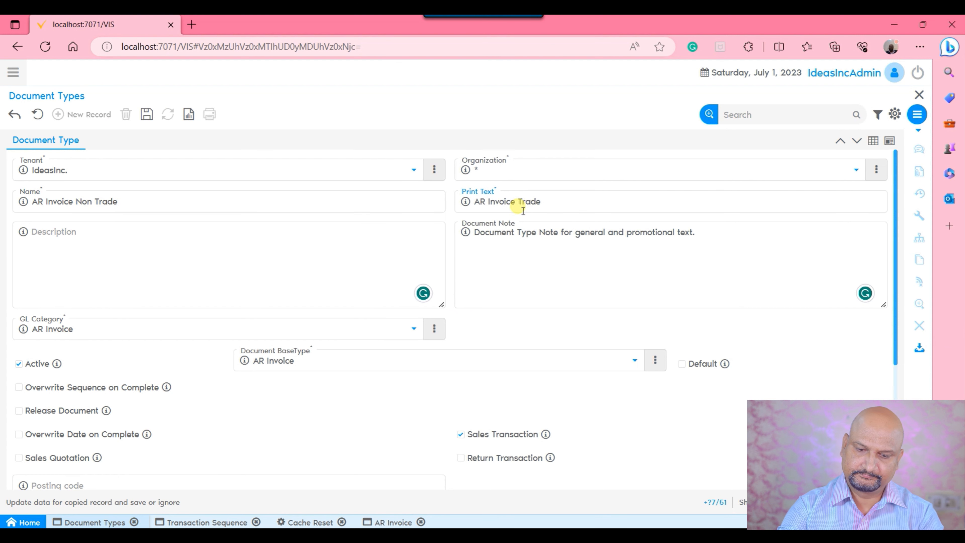
Keep Posting Document Type as AR Invoice and Document Sequence as AR Invoice Trade on the copied document type, and save it
click(638, 283)
scroll(576, 298, down, 3)
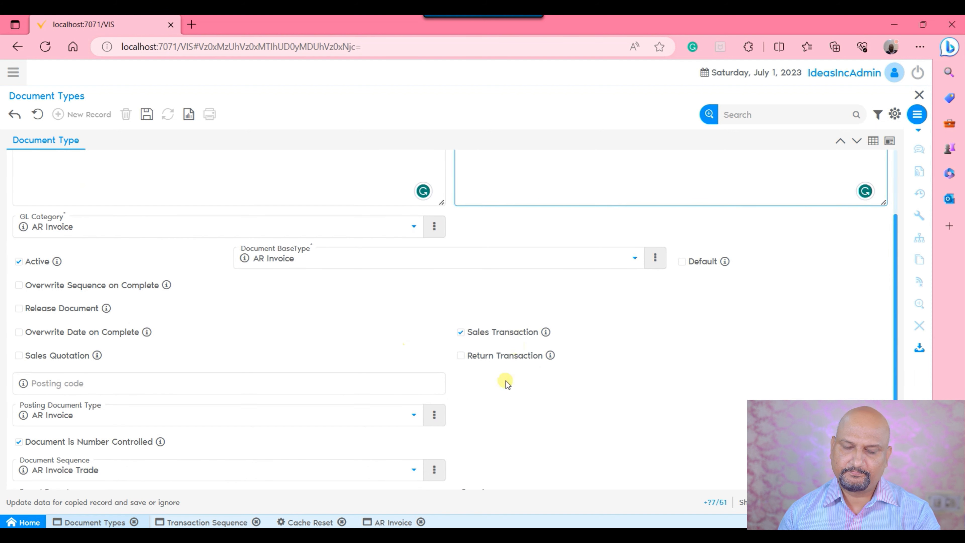
scroll(222, 318, down, 3)
click(227, 316)
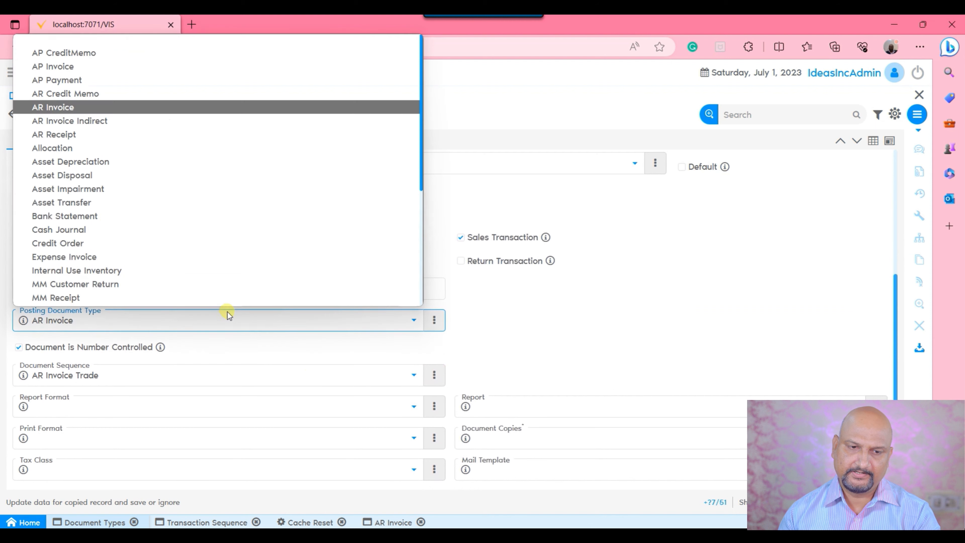
click(223, 318)
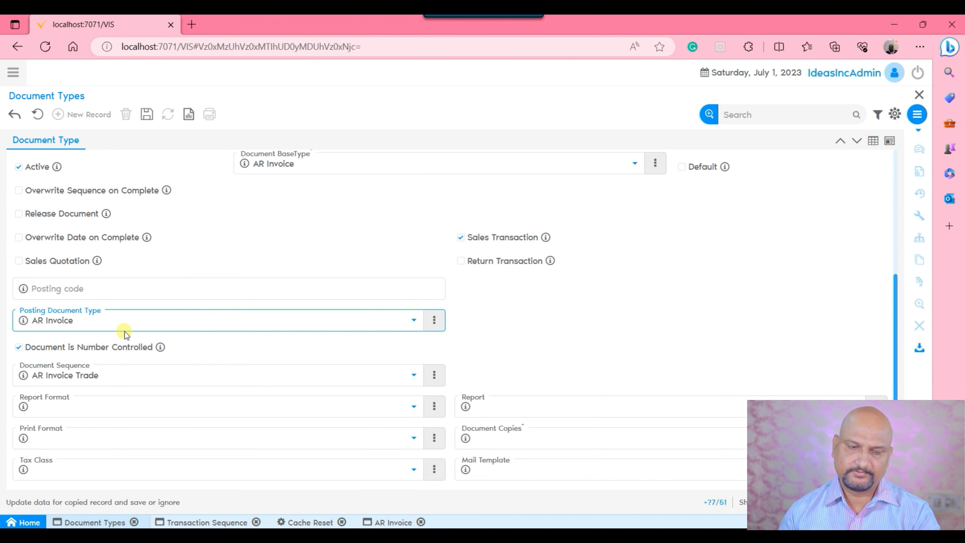
click(134, 375)
click(136, 378)
click(146, 114)
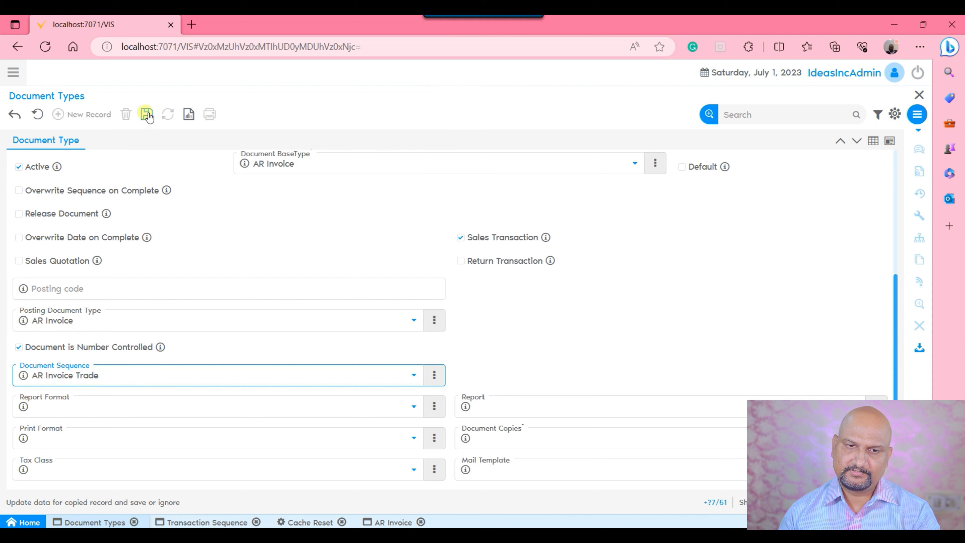
Try adding a transaction sequence from the Document Sequence field, first blank and then copied from AR Invoice Trade, discarding each and returning to Document Types
click(432, 376)
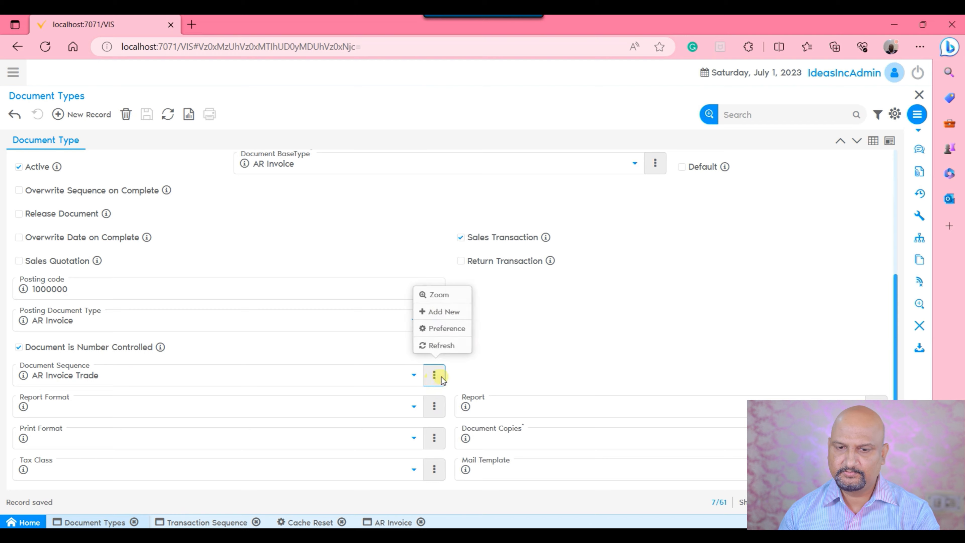
click(439, 294)
click(873, 141)
click(90, 115)
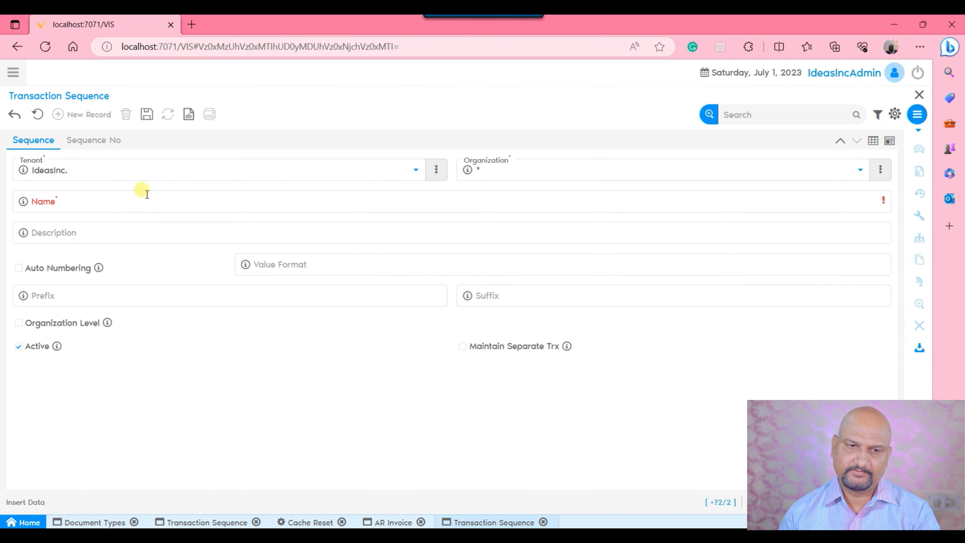
click(37, 114)
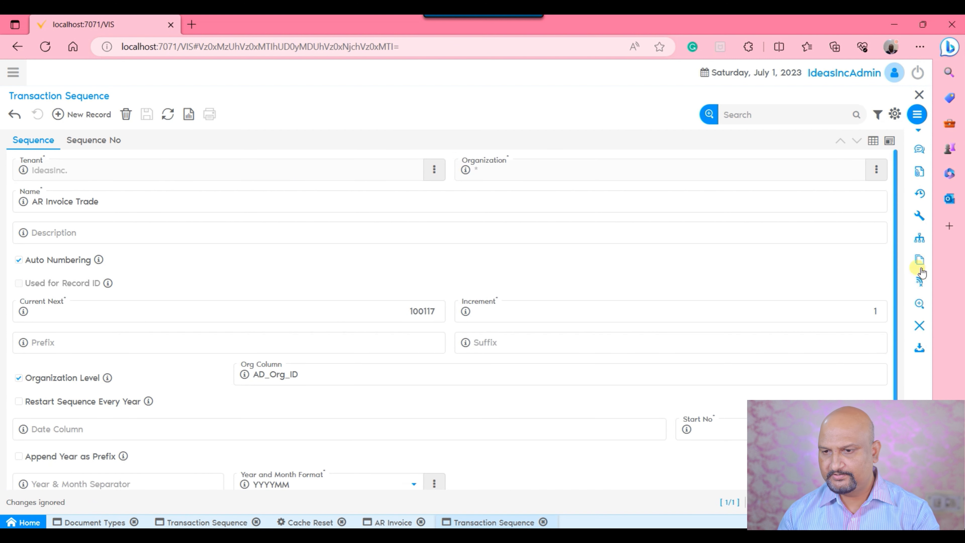
click(919, 260)
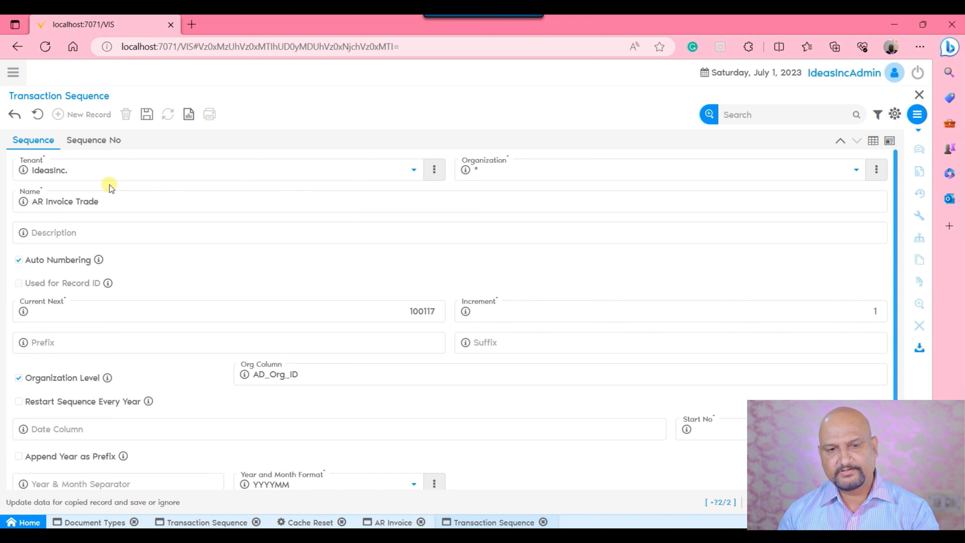
click(37, 115)
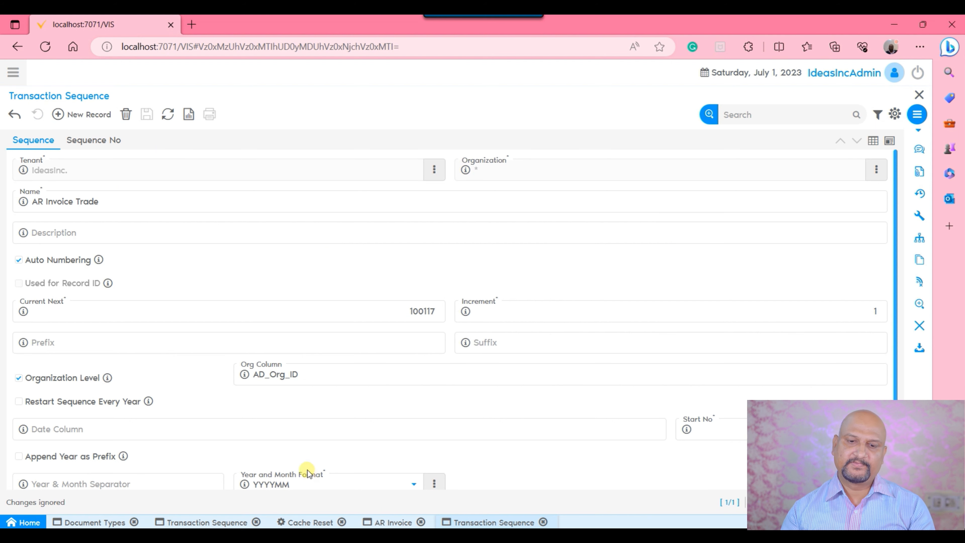
click(114, 522)
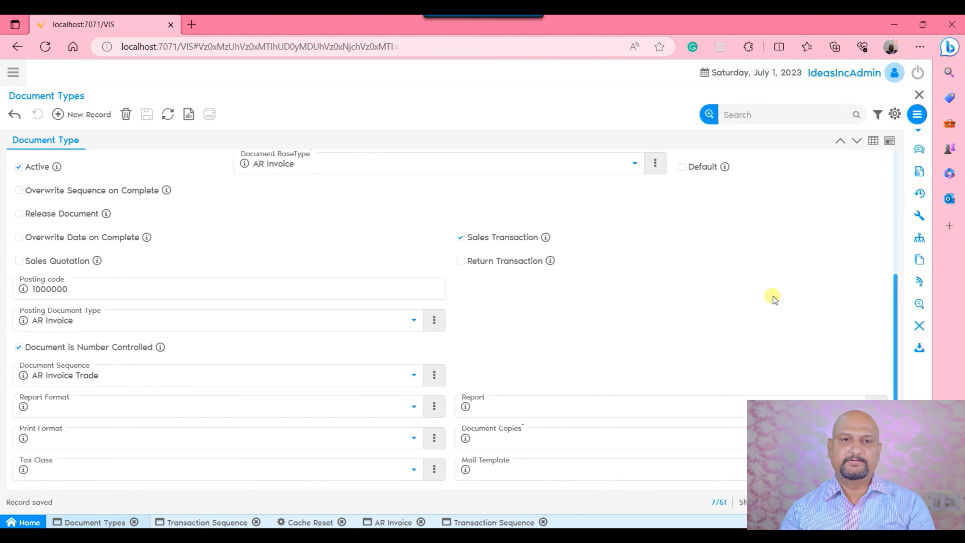